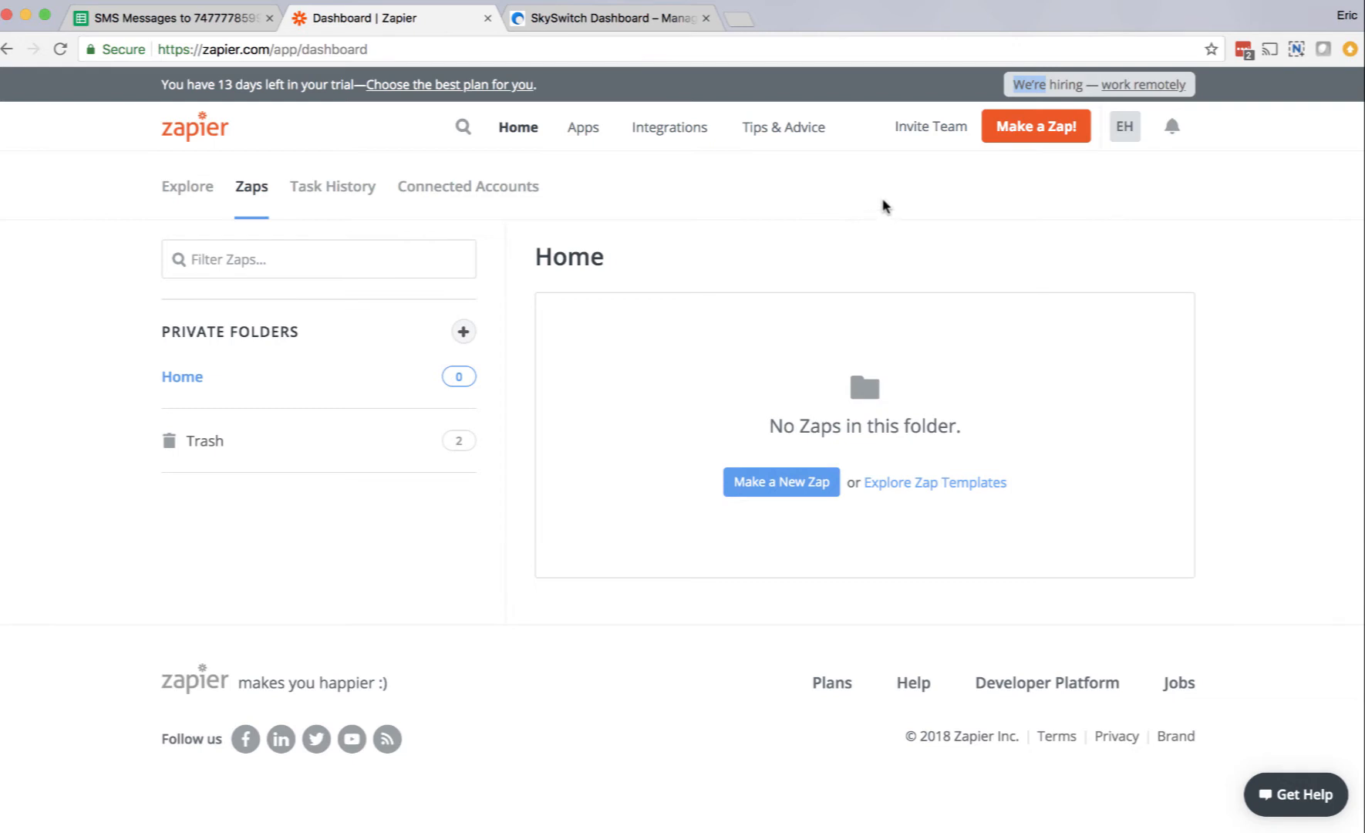
Step: Create a new Zap with Webhooks by Zapier as the trigger app and Catch Hook as its trigger
left_click(1040, 132)
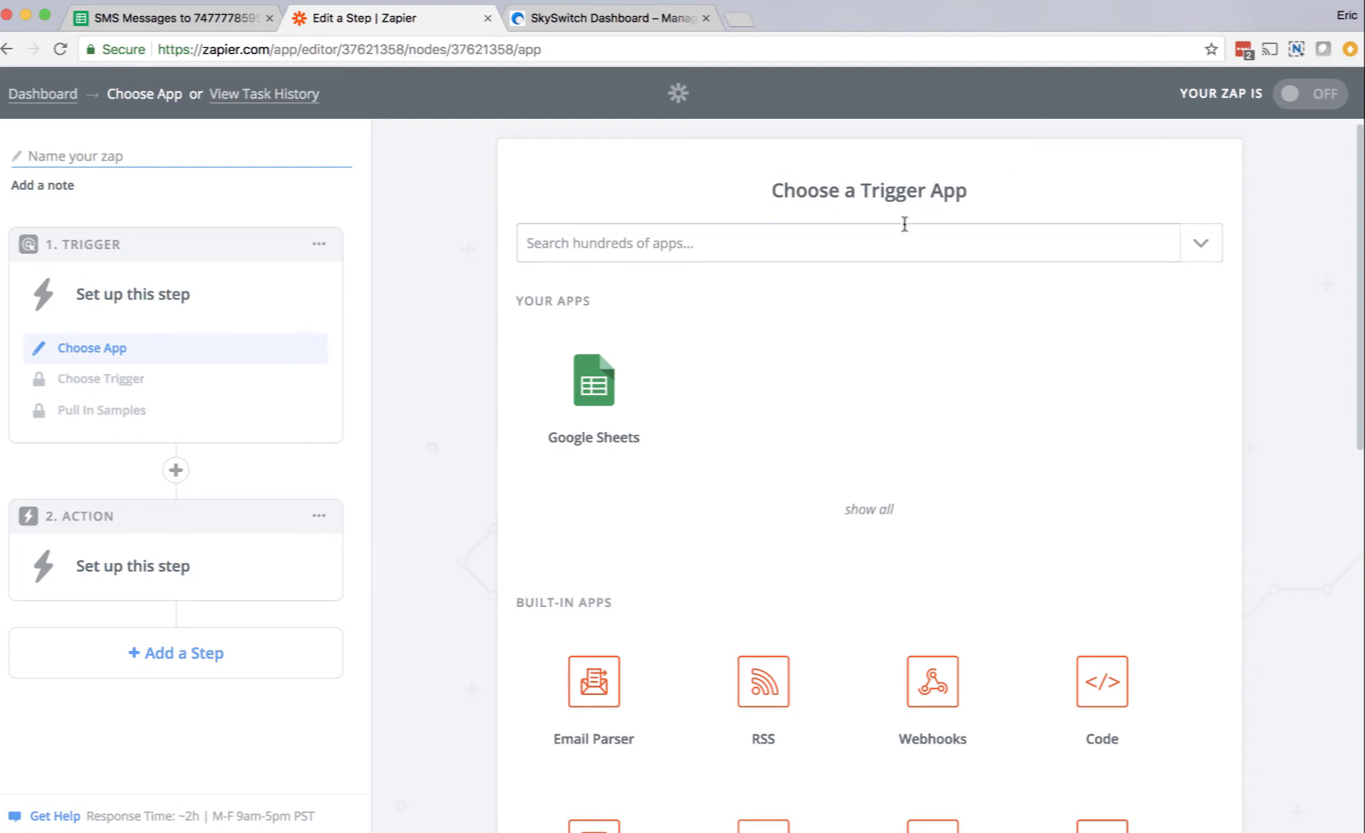
left_click(883, 247)
type("webhook")
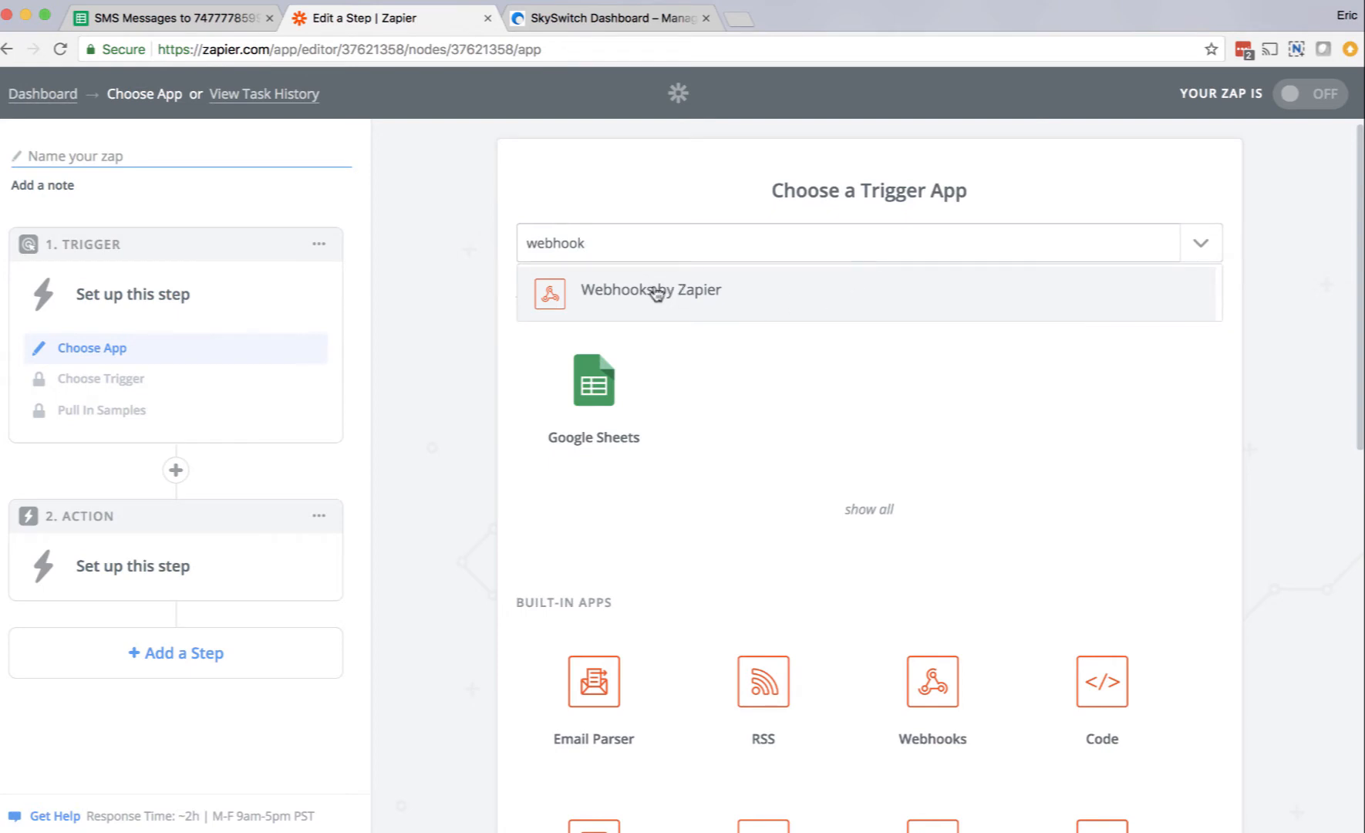
left_click(686, 300)
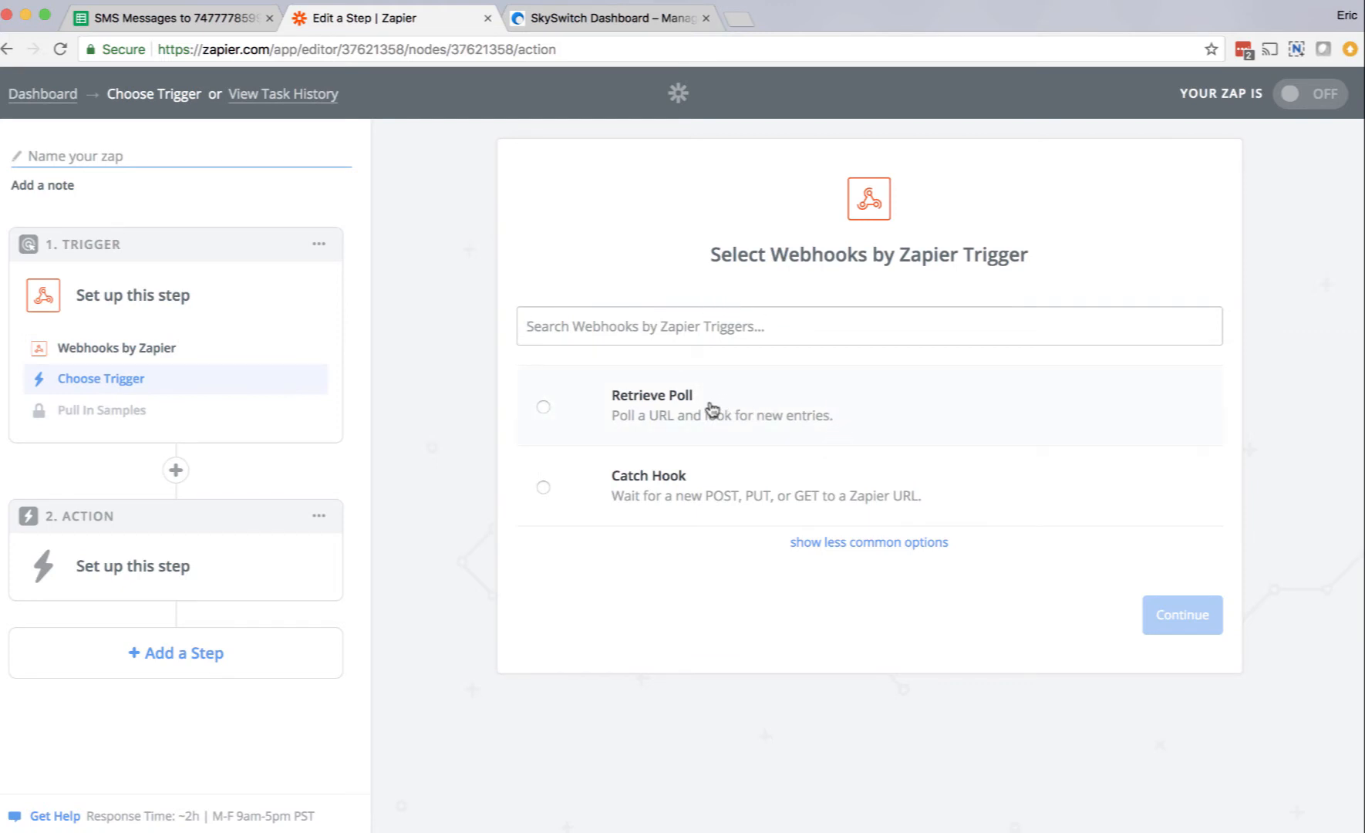
left_click(542, 488)
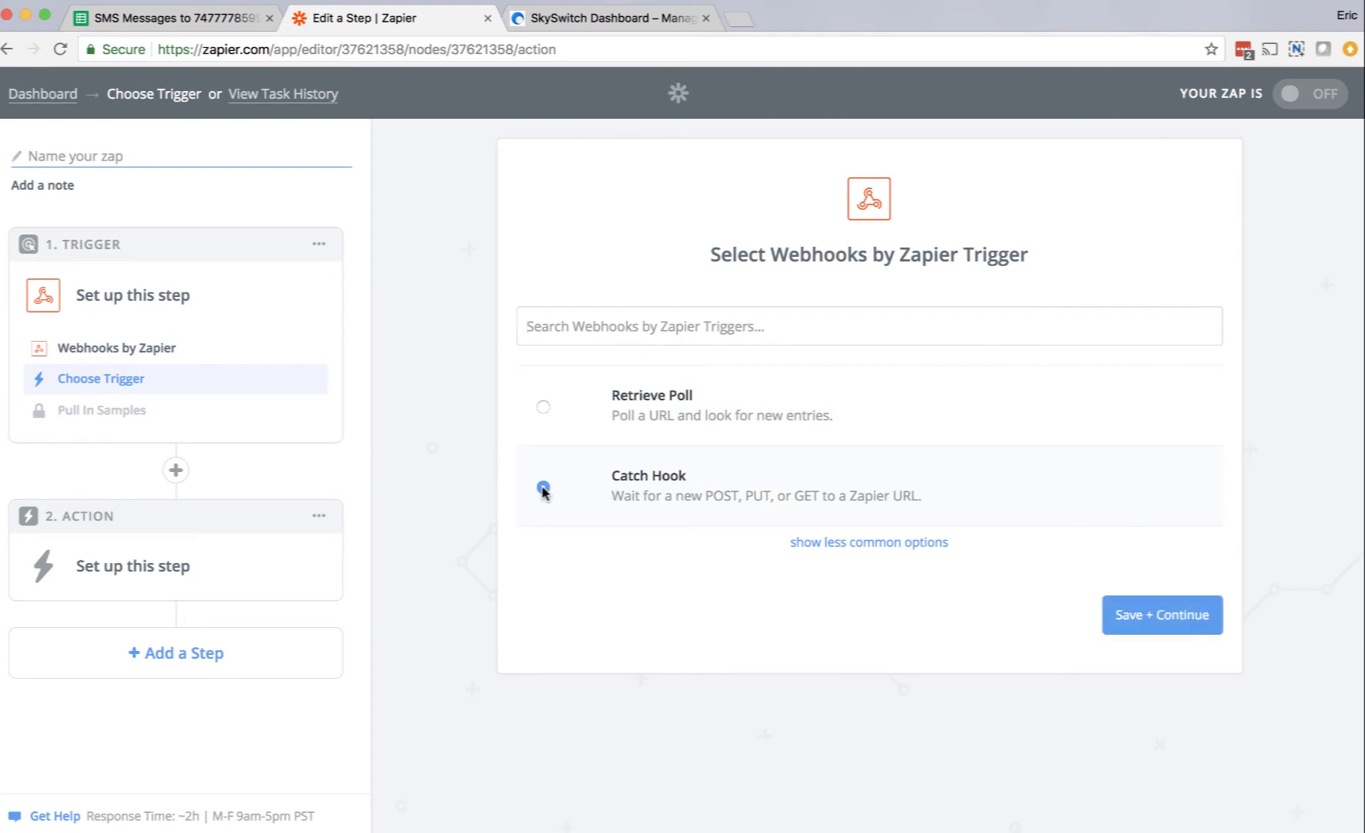
left_click(1163, 614)
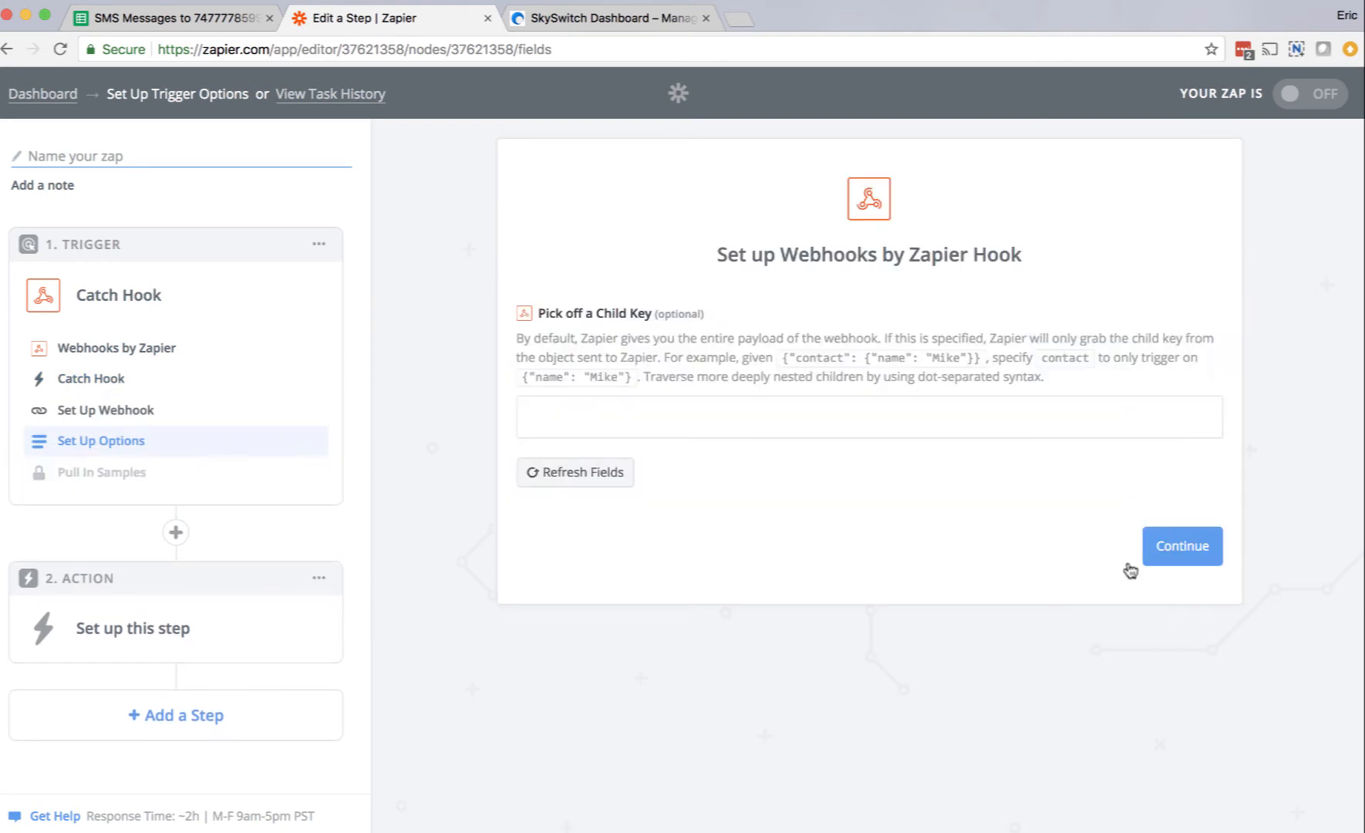
Step: Leave the optional child key empty, pass the samples introduction and copy the generated custom webhook URL
left_click(1179, 547)
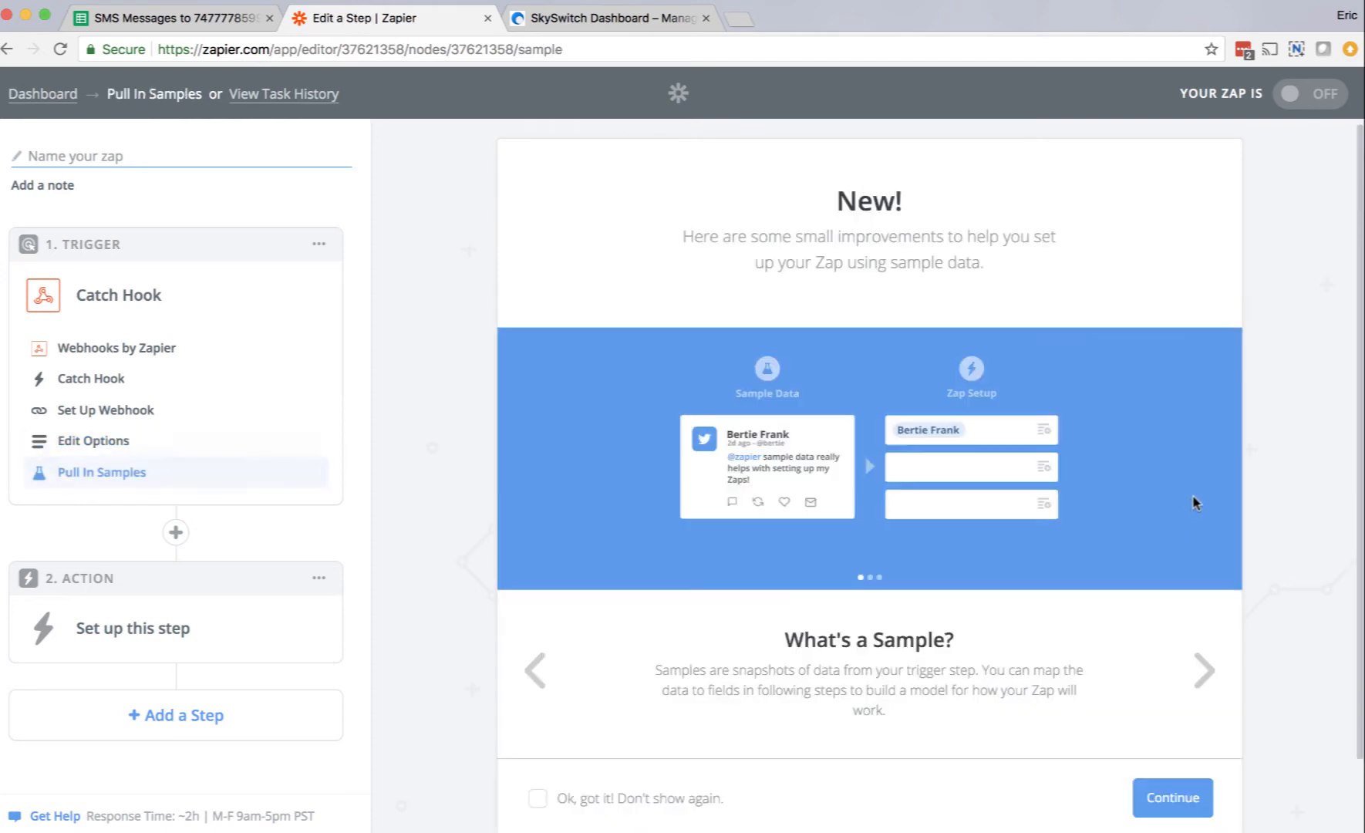
left_click(1170, 804)
left_click(718, 621)
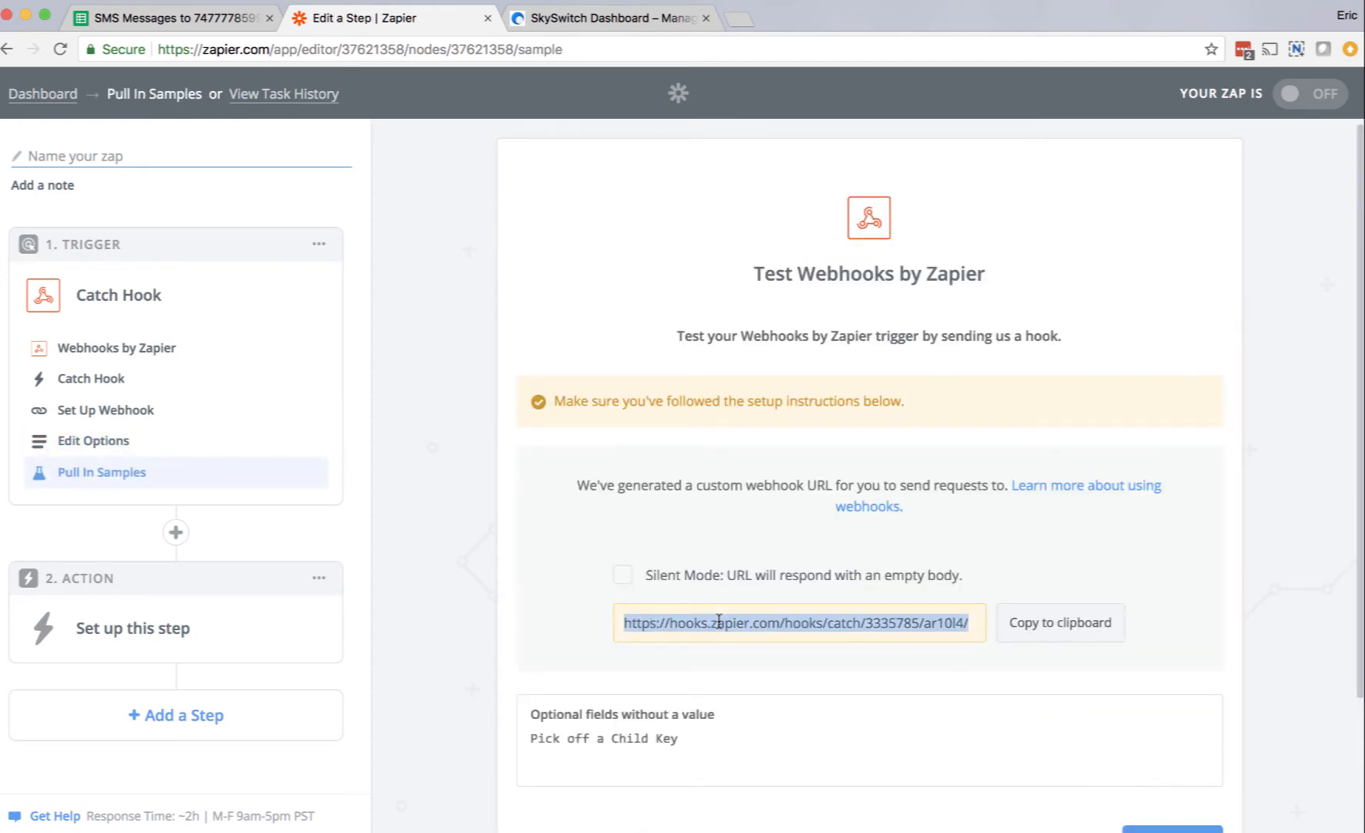
left_click(1068, 630)
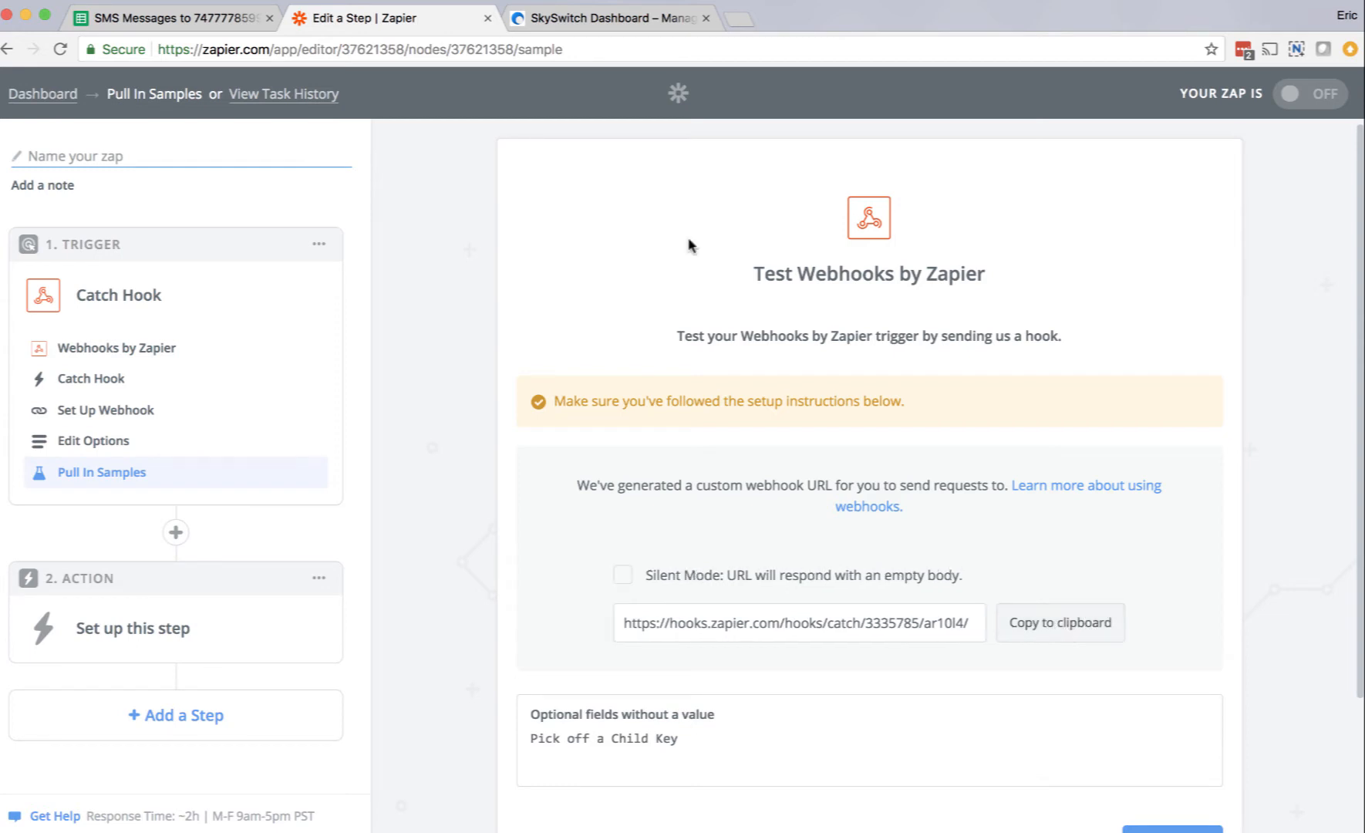
Step: Switch to the SkySwitch dashboard and open the SMS routing configuration for the phone number listed in the inventory
left_click(606, 19)
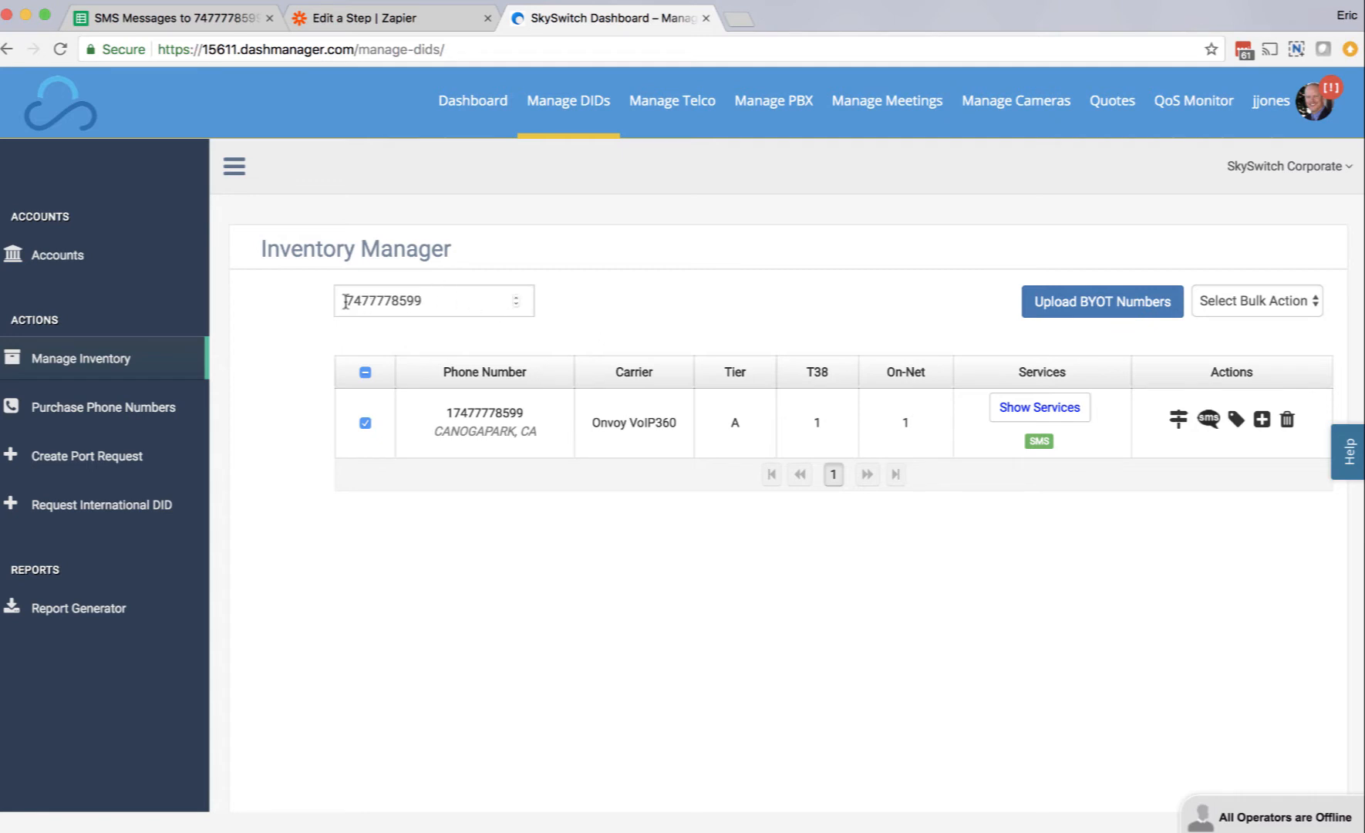
left_click_drag(343, 300, 439, 301)
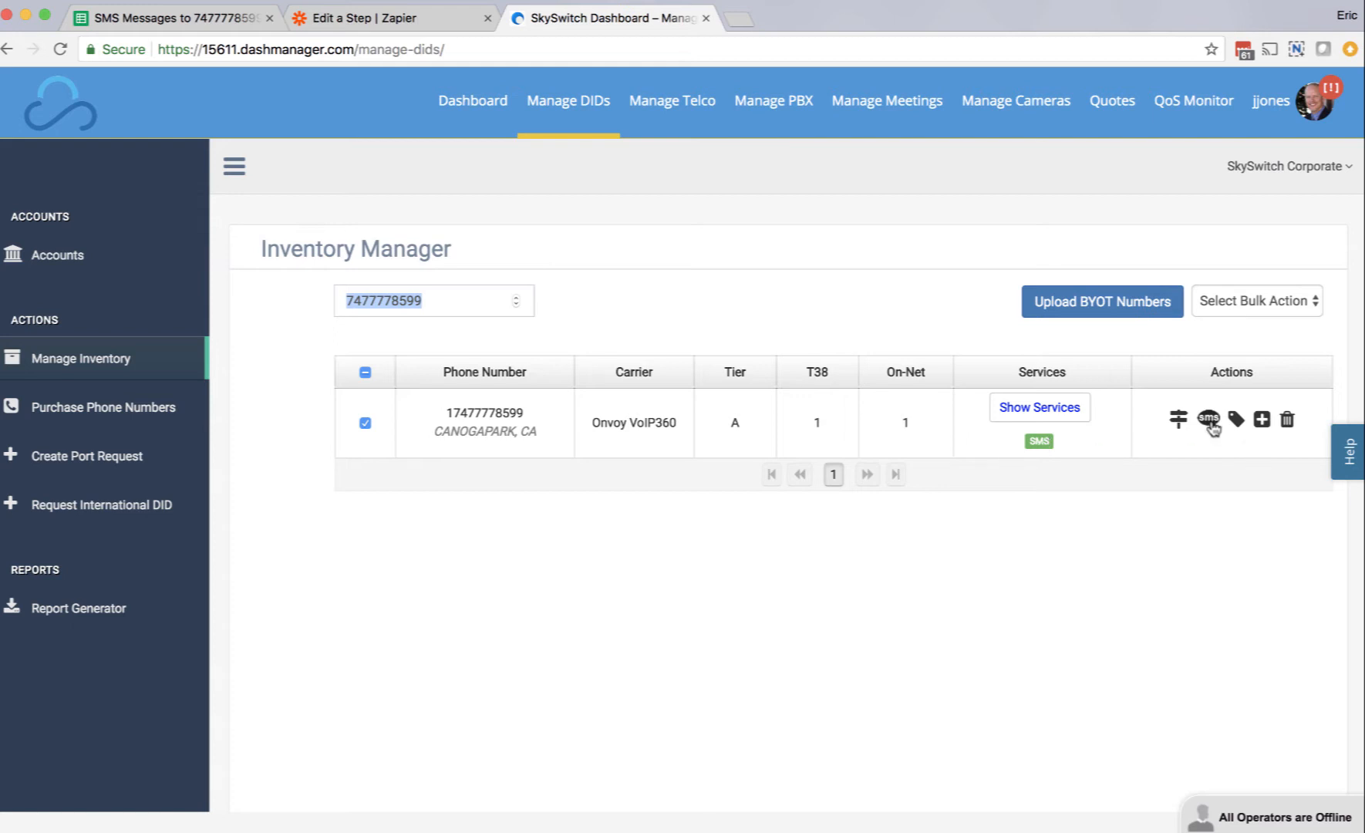
left_click(1209, 421)
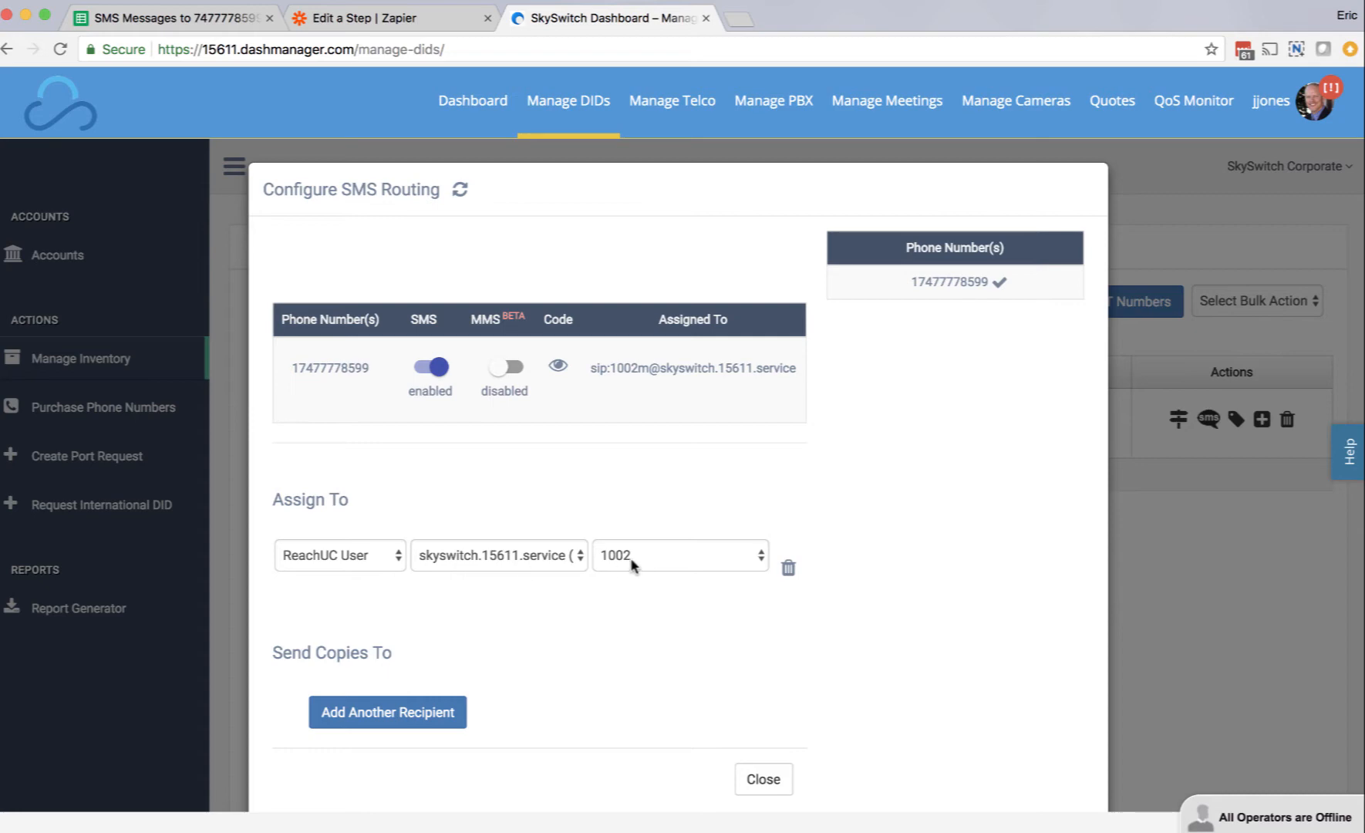
Step: Add another recipient under Send Copies To and set its type to URL
scroll(947, 543, "down", 1)
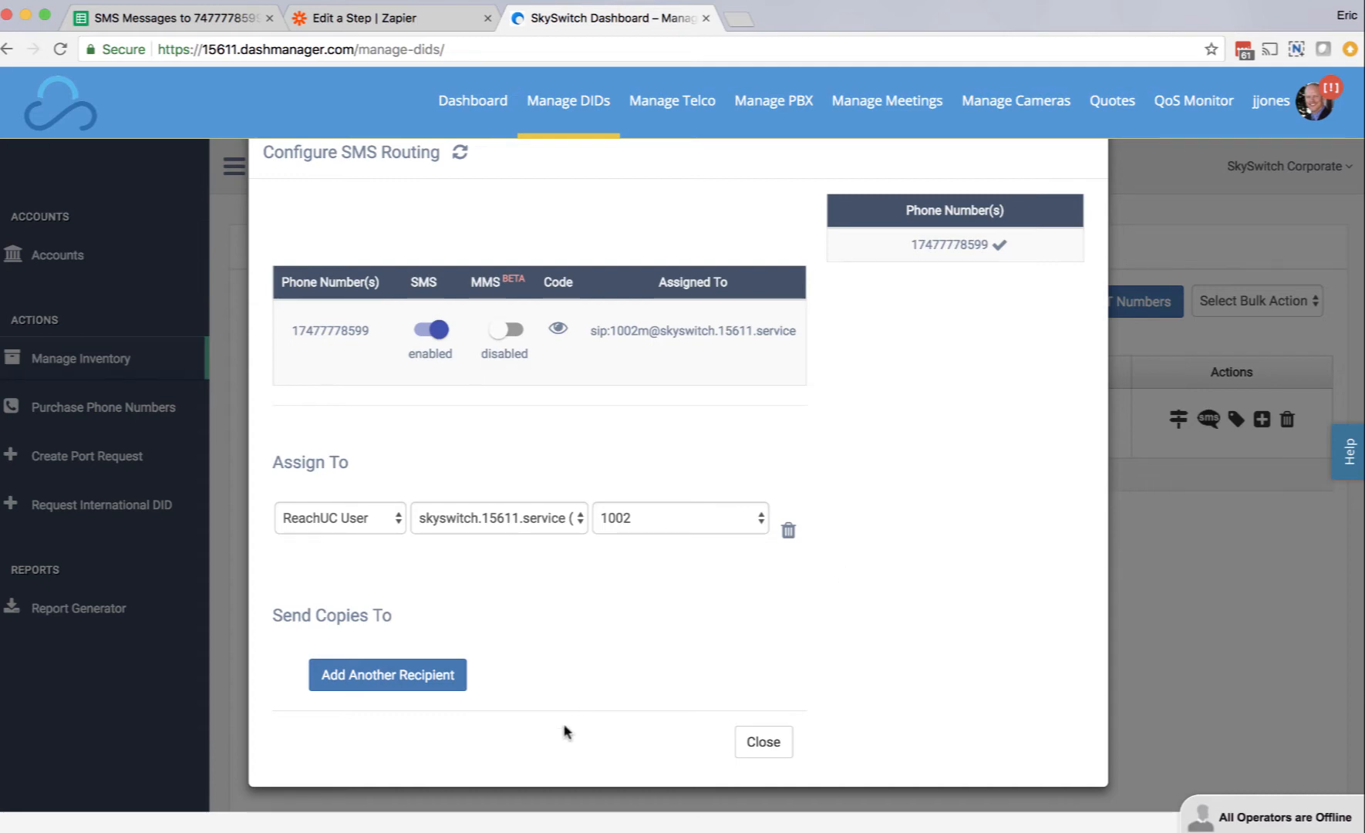
left_click(415, 682)
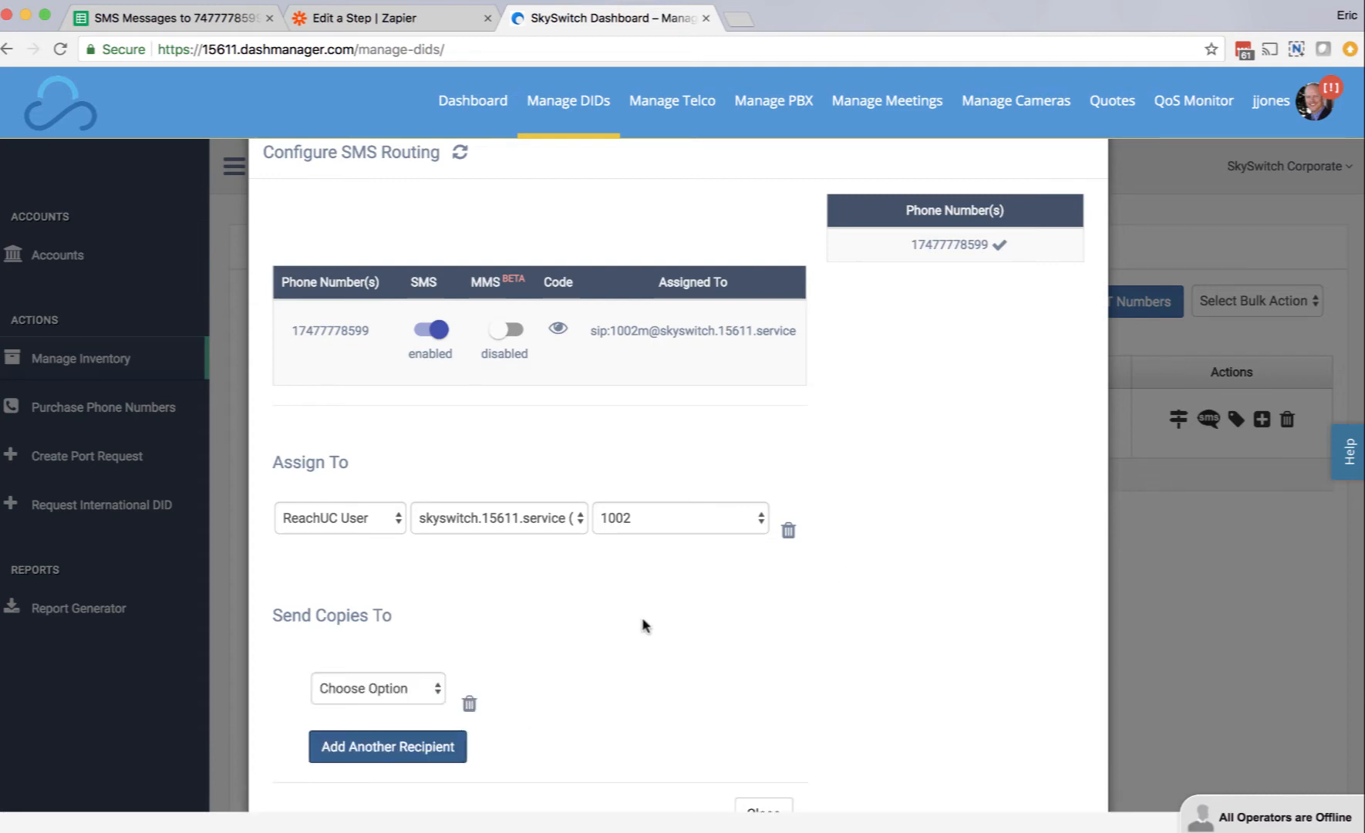
scroll(643, 624, "down", 2)
left_click(432, 613)
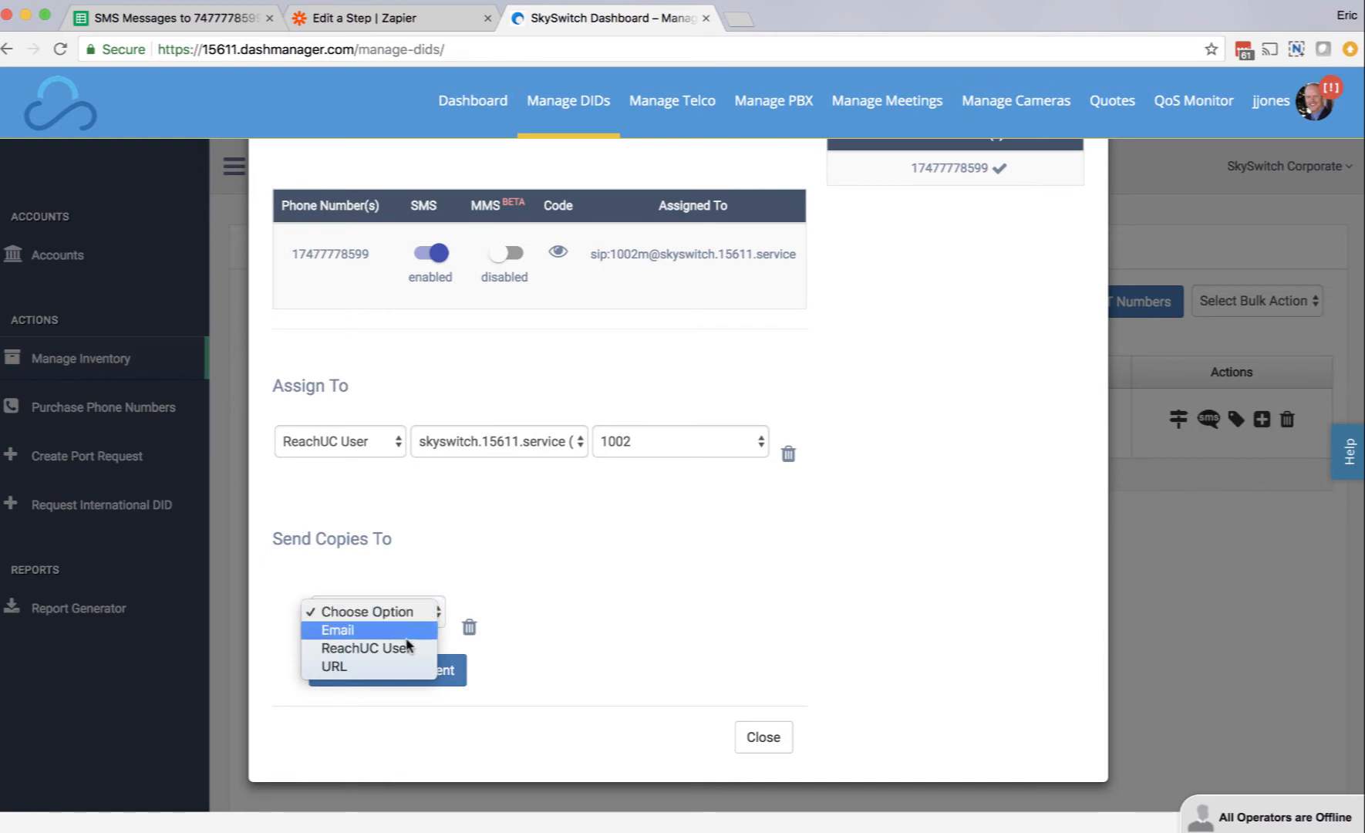
left_click(400, 666)
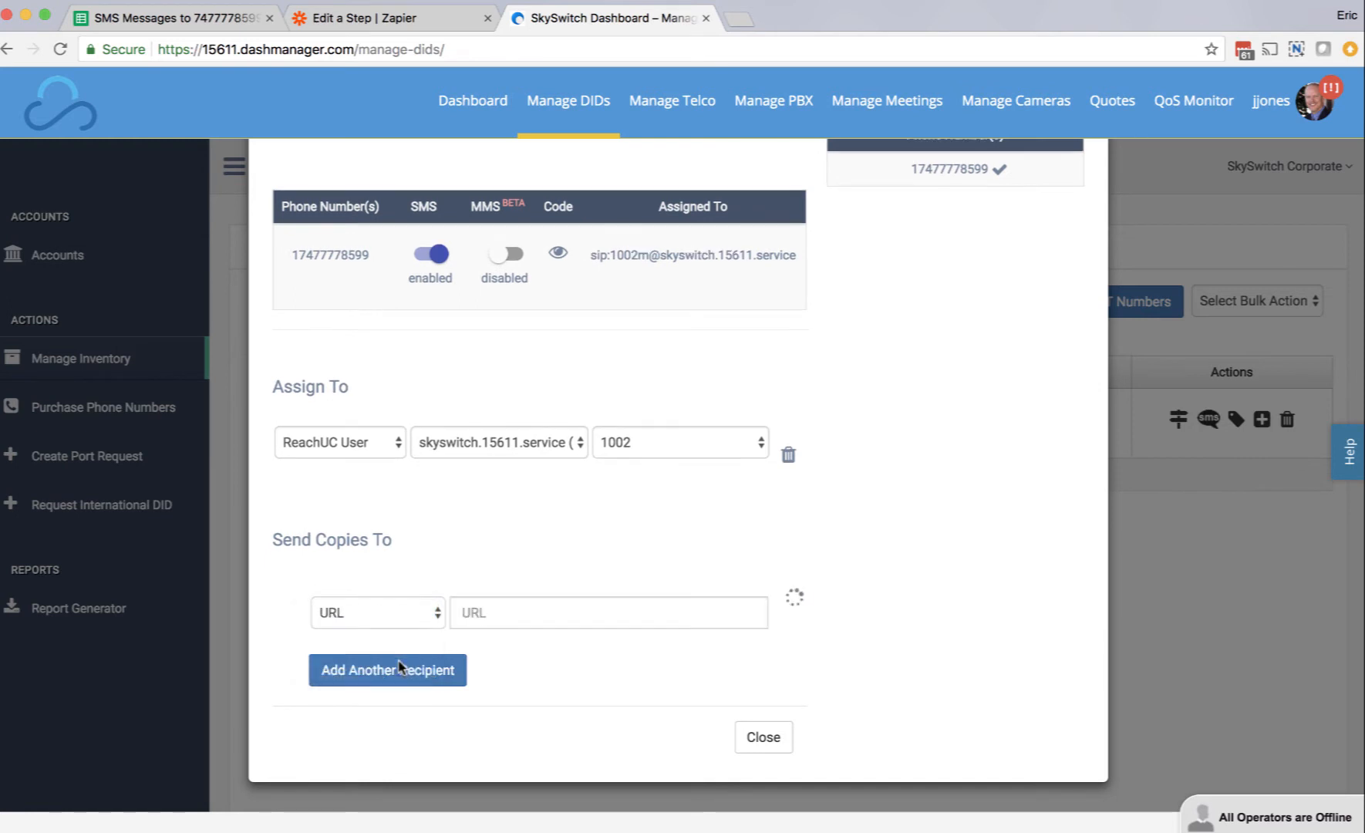
Step: Paste the copied Zapier webhook address as the recipient's URL, save it and close the SMS routing configuration
left_click(499, 610)
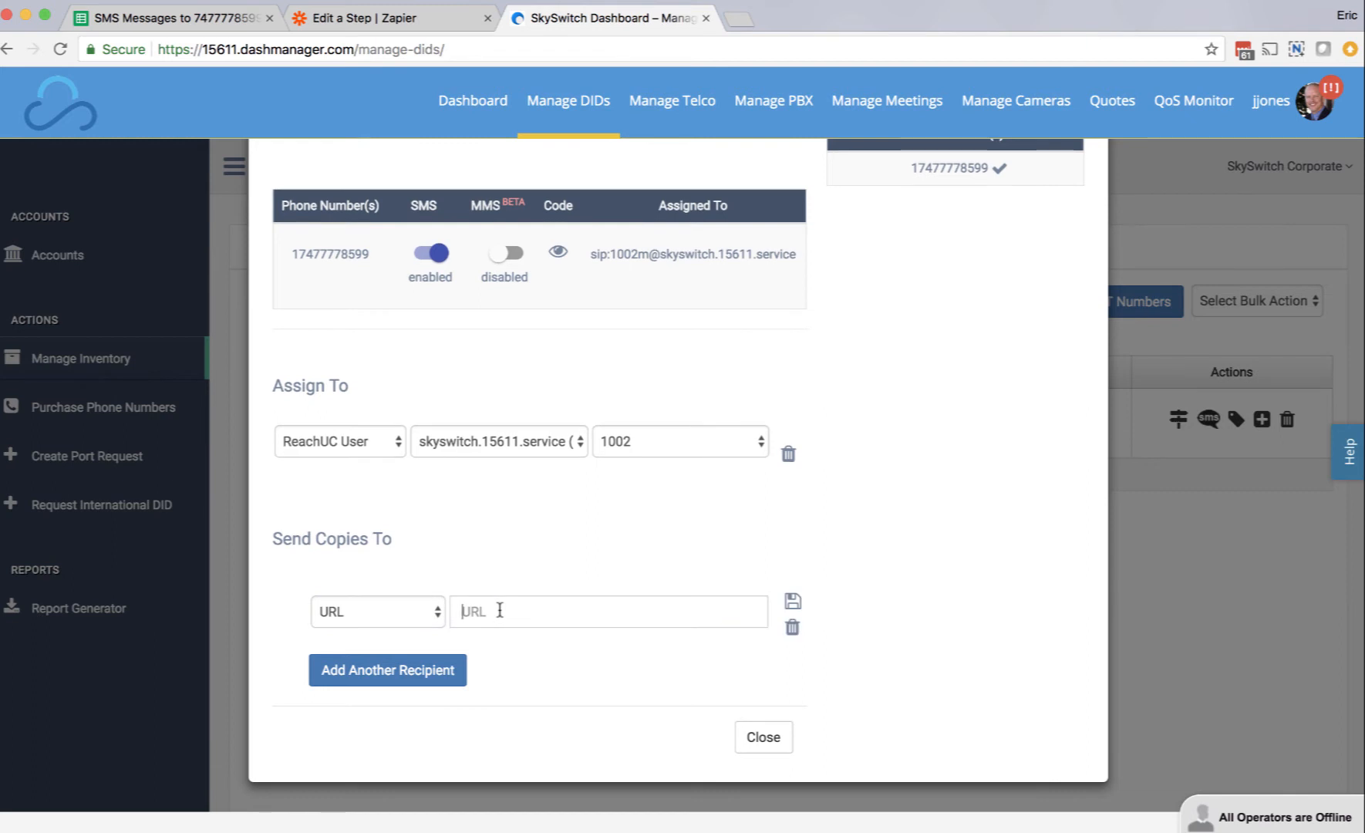
key("super+v")
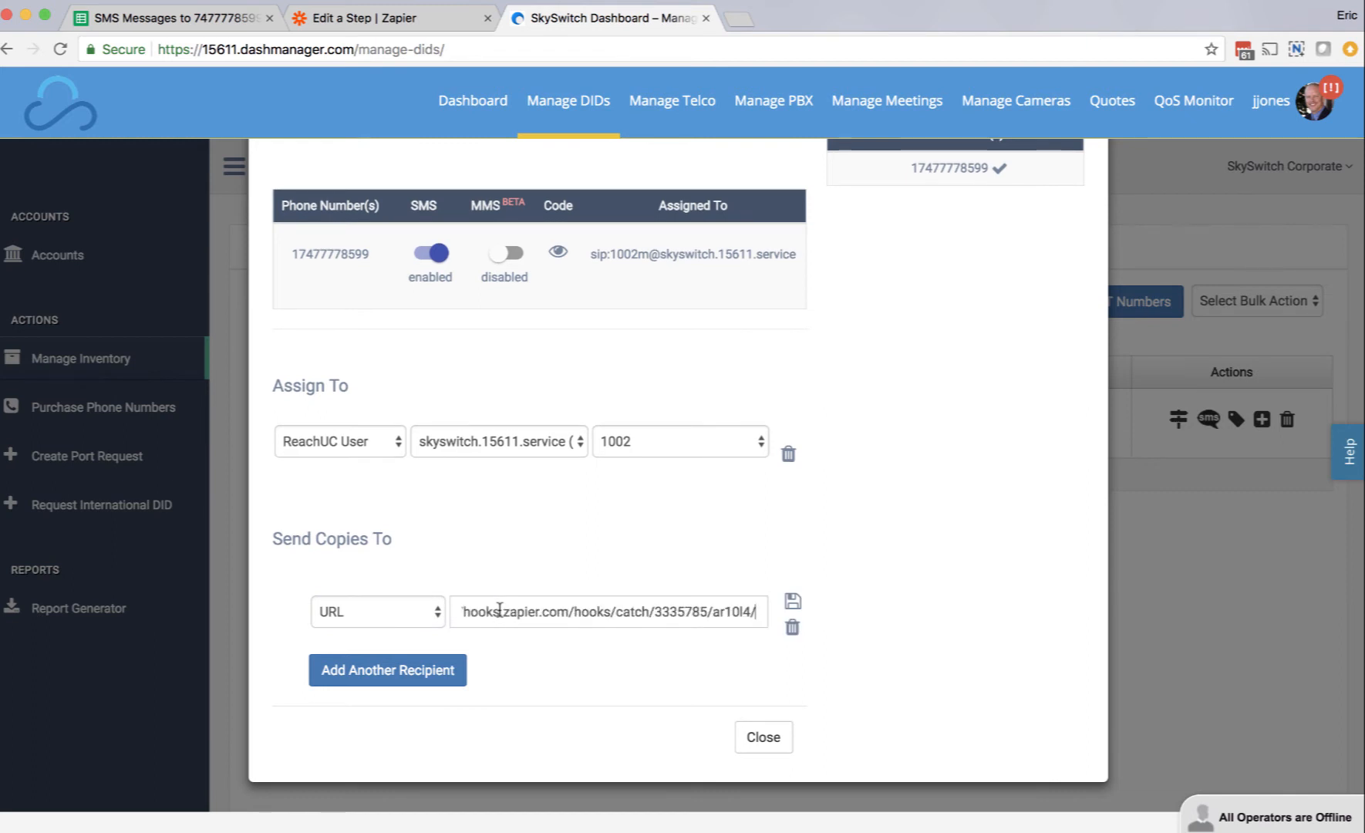
left_click(794, 603)
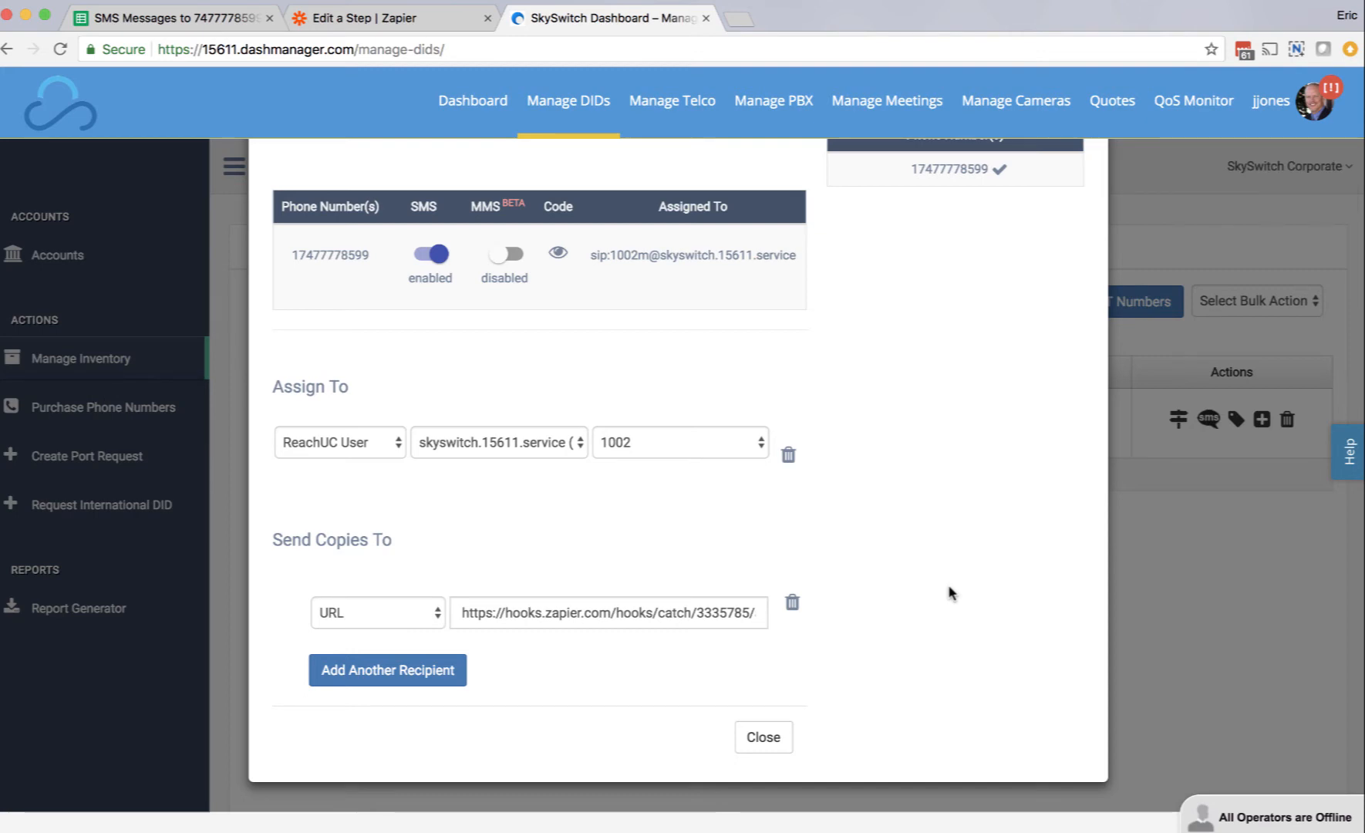
left_click(767, 744)
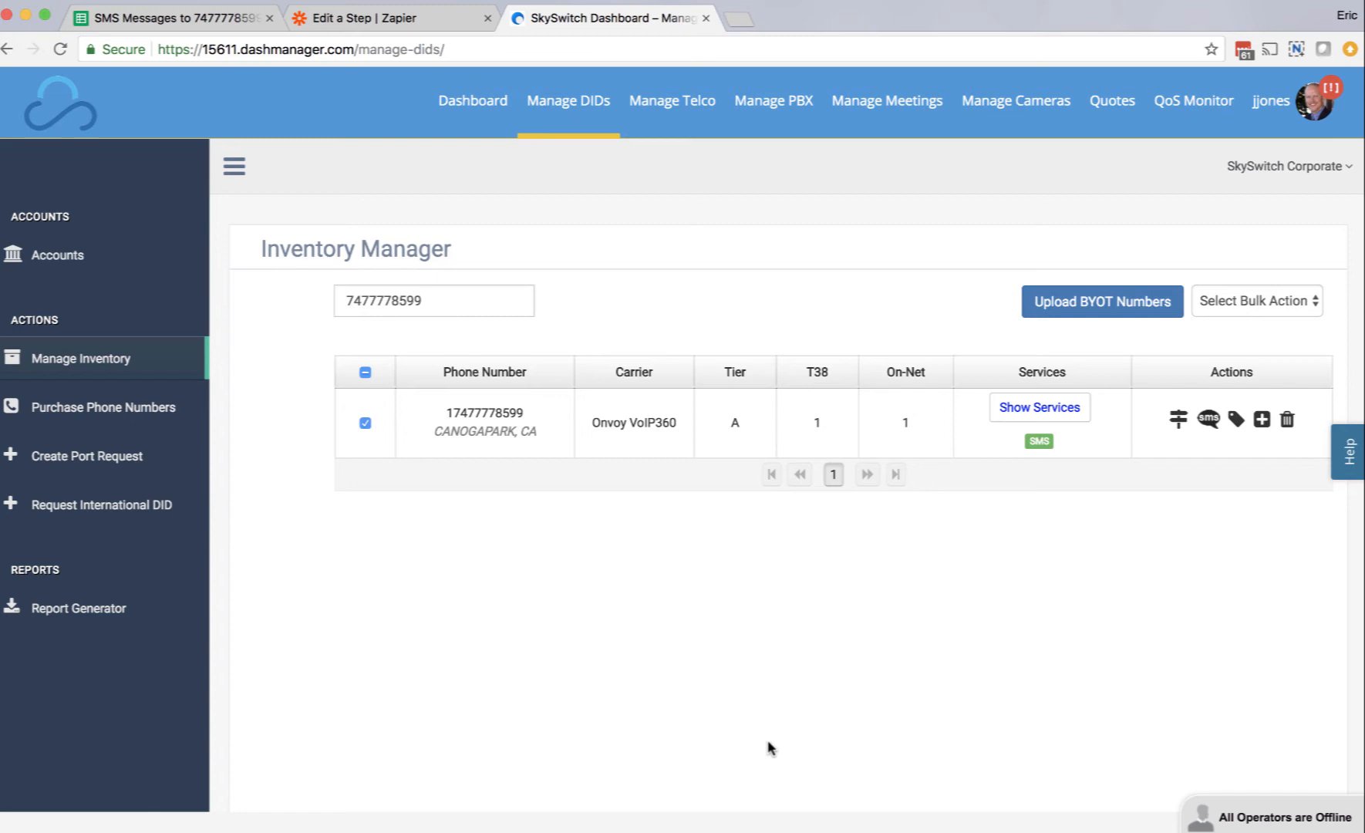
Step: Return to Zapier, test the Catch Hook trigger to pull in a sample and continue to the action step
left_click(354, 19)
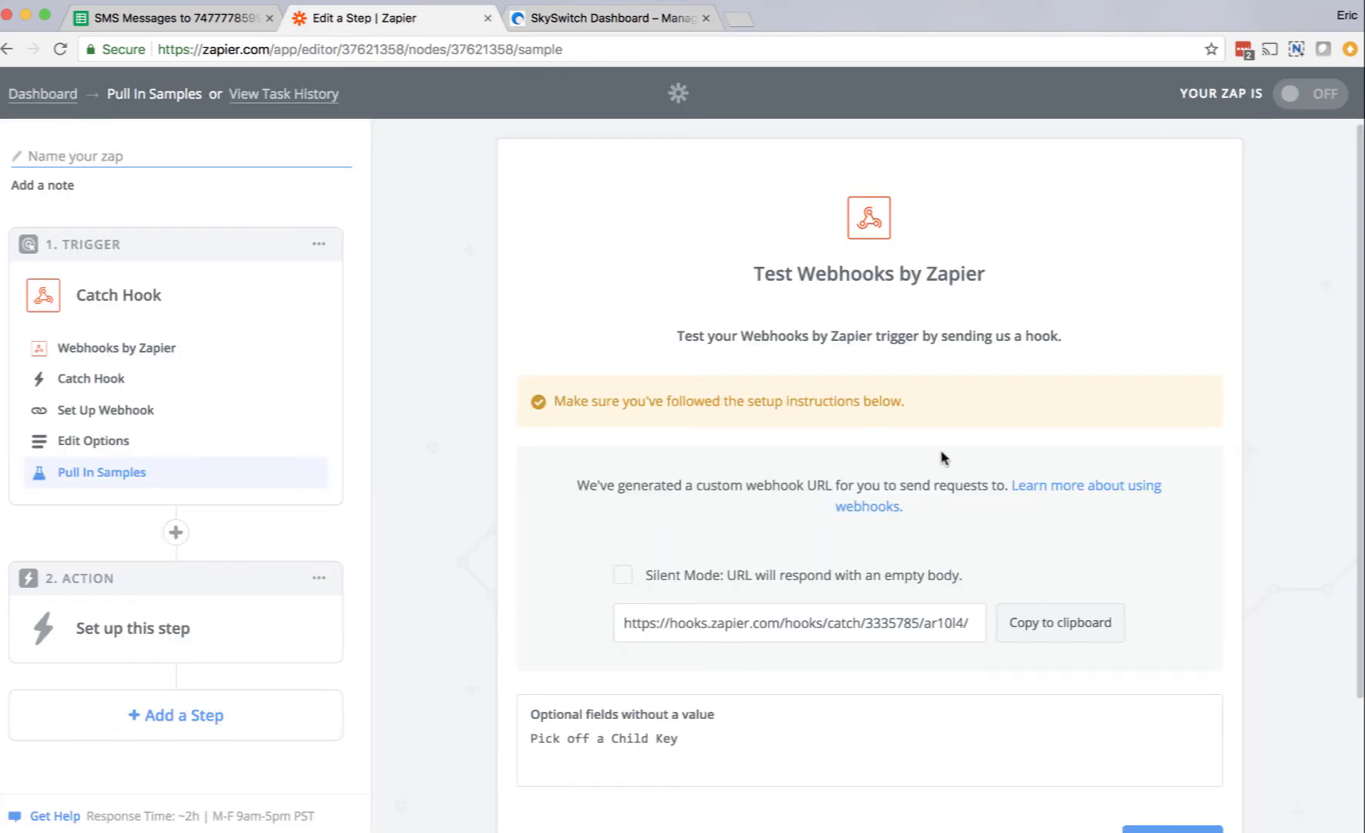
scroll(1183, 478, "down", 3)
left_click(1159, 683)
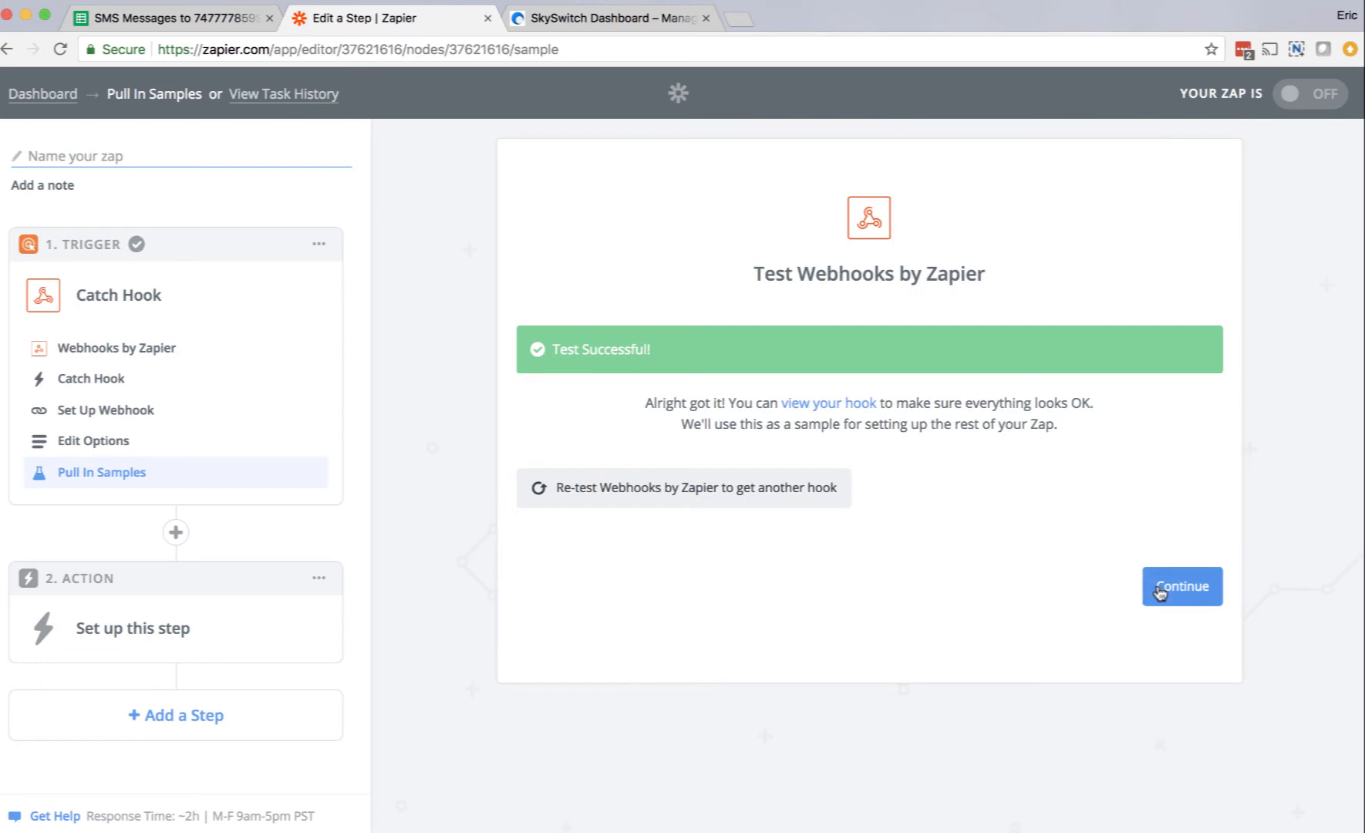
left_click(1158, 592)
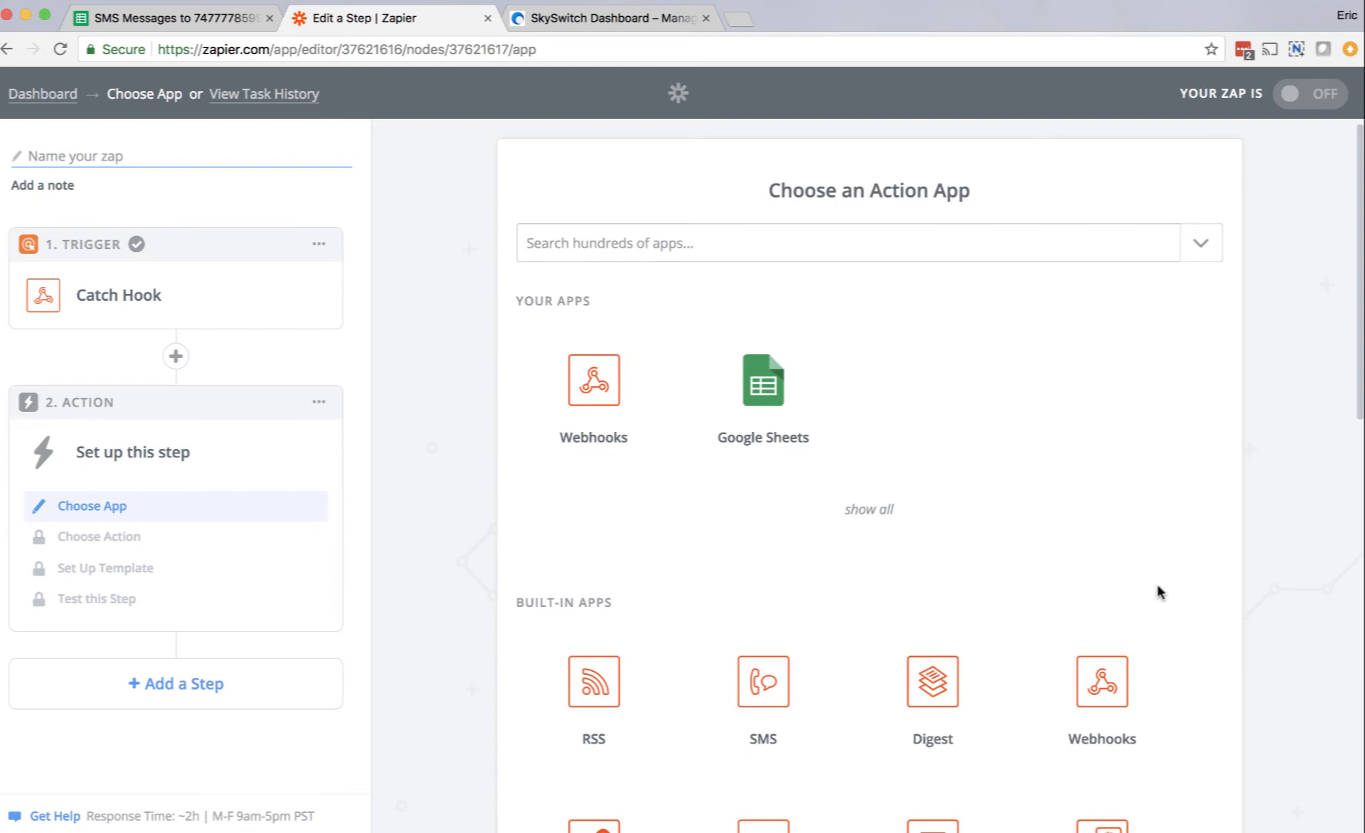
Step: Choose Google Sheets as the action app with Create Spreadsheet Row as its action, and save
left_click(762, 379)
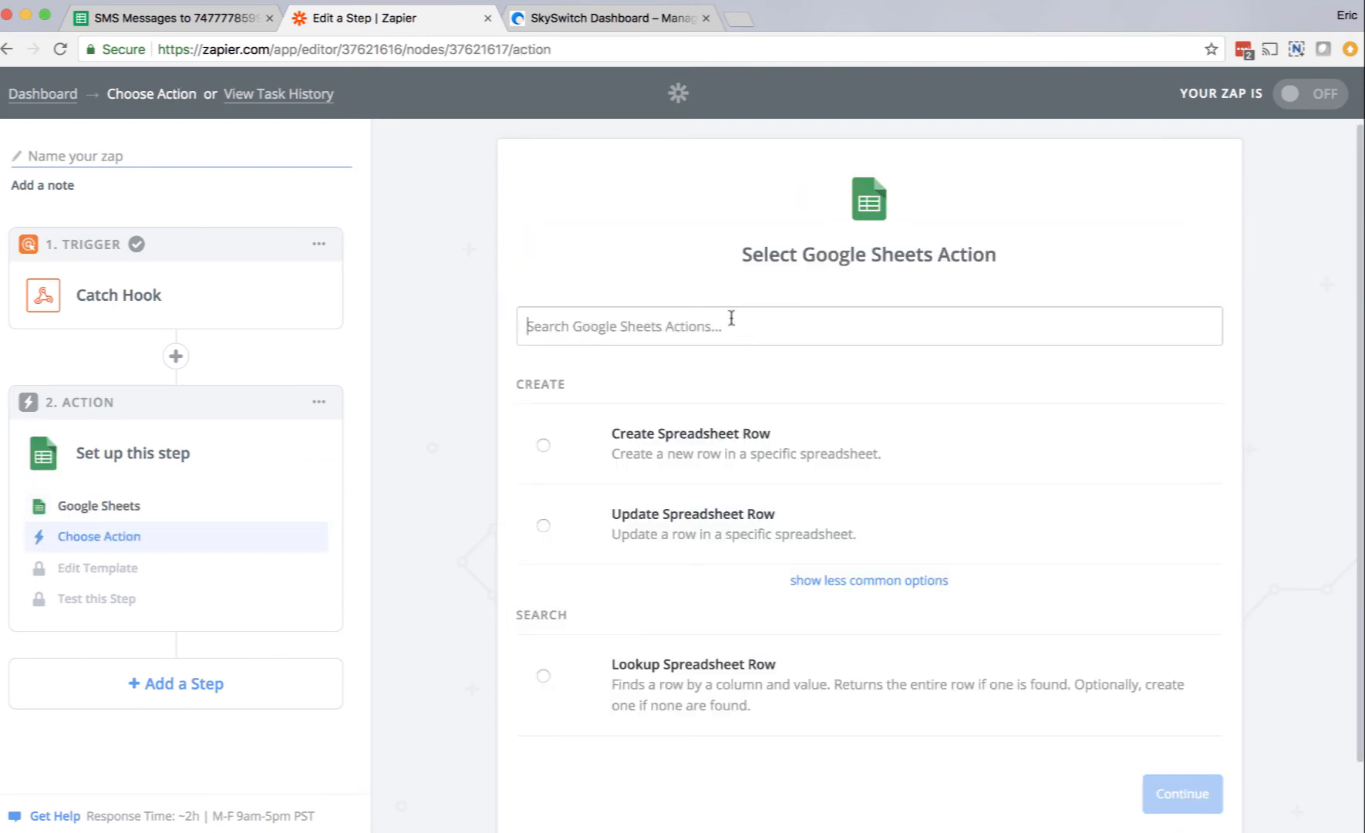
scroll(799, 388, "down", 1)
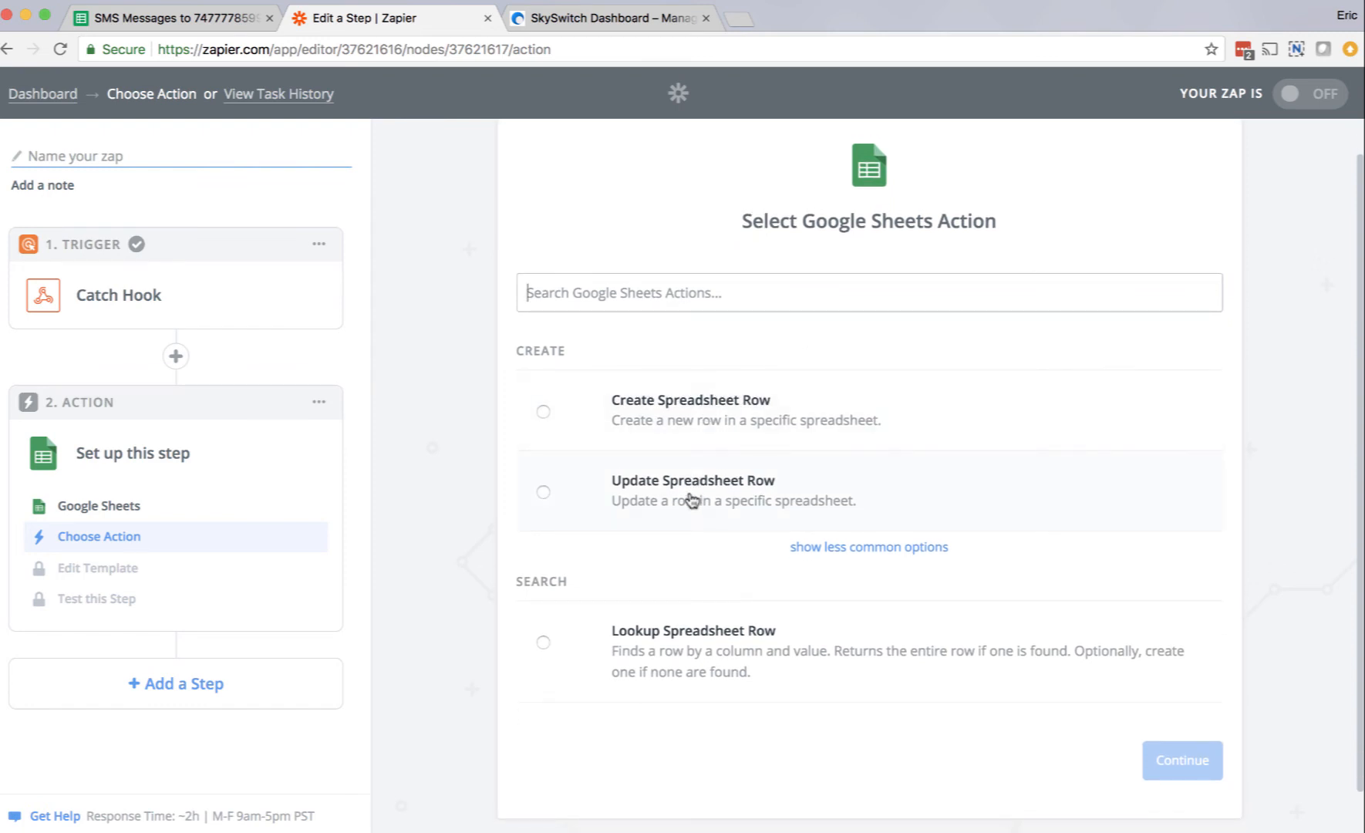
left_click(543, 413)
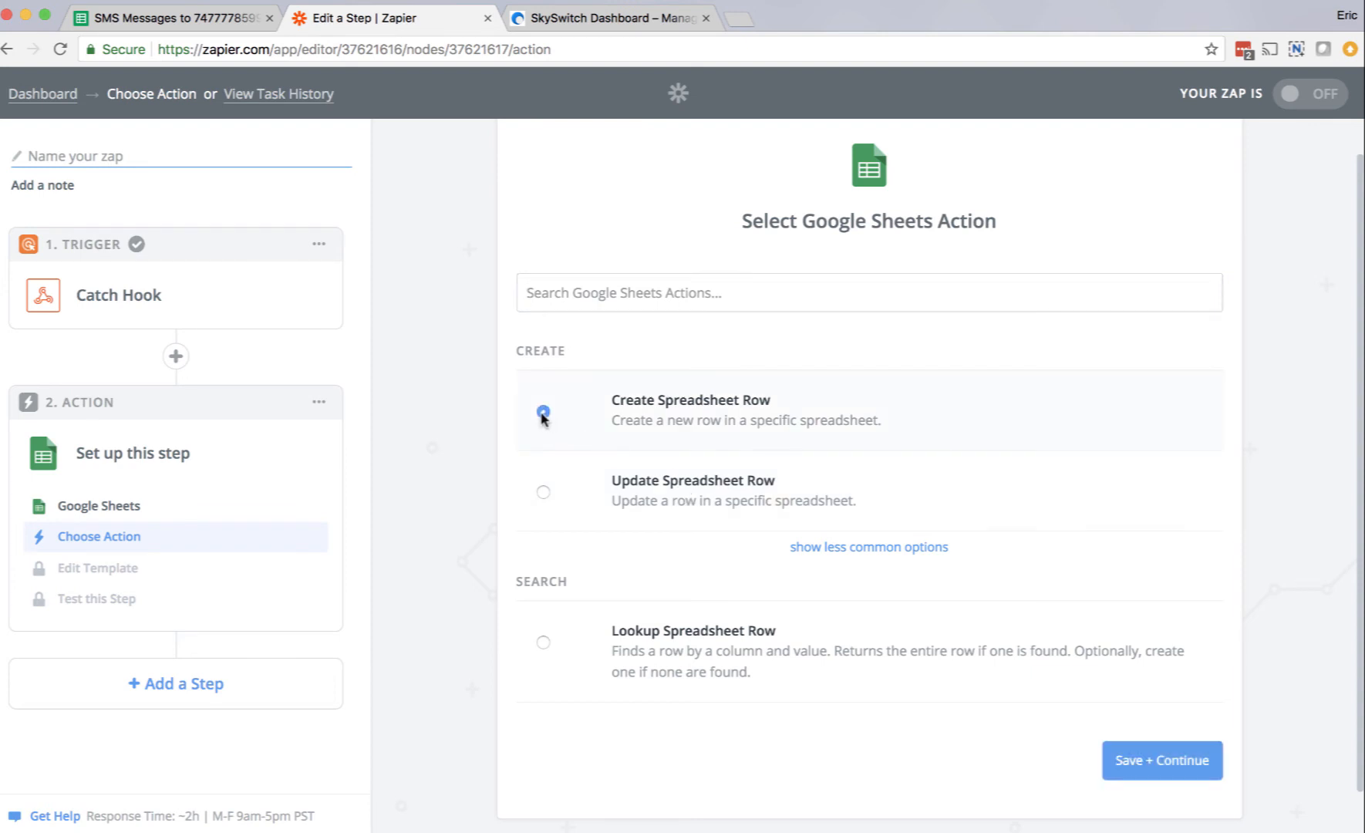
scroll(975, 466, "down", 1)
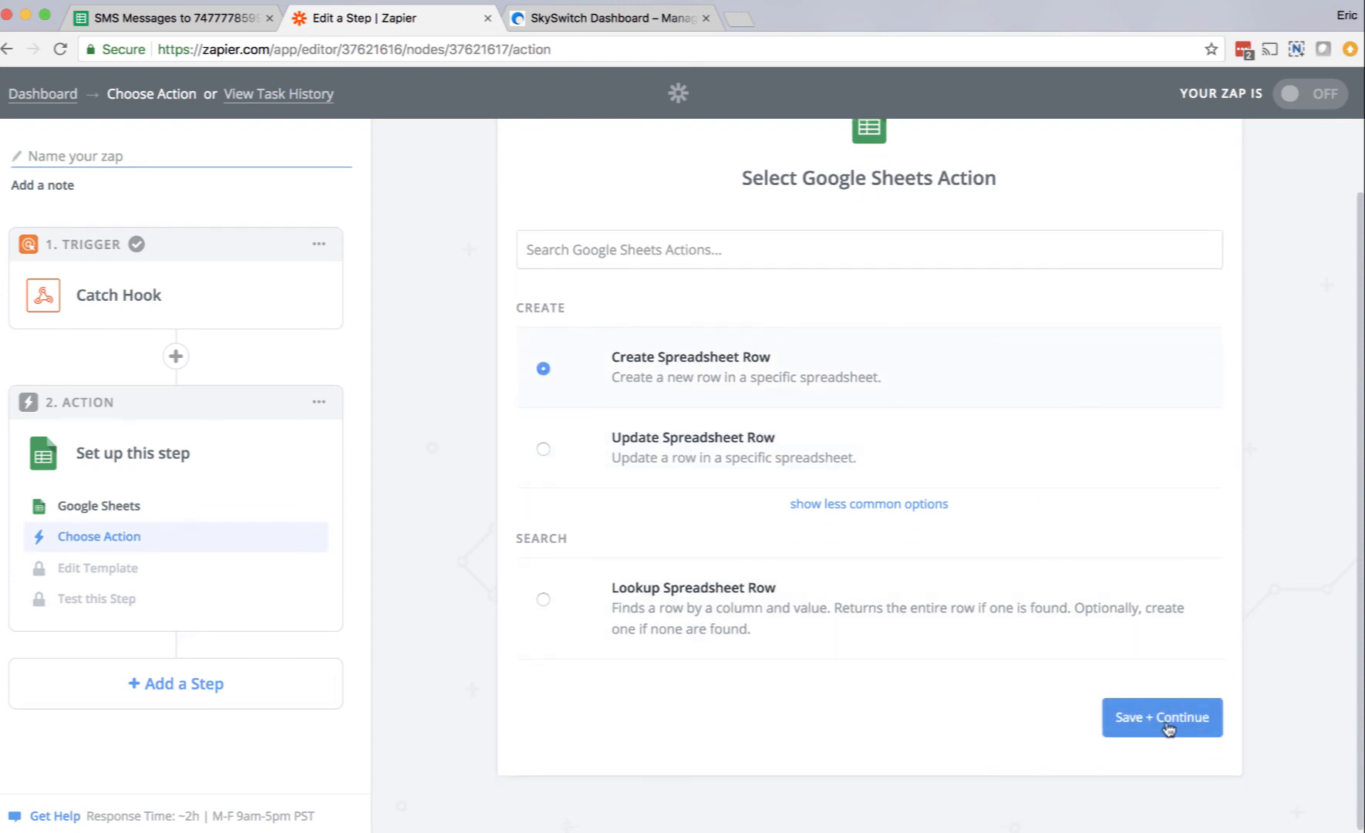
left_click(1168, 718)
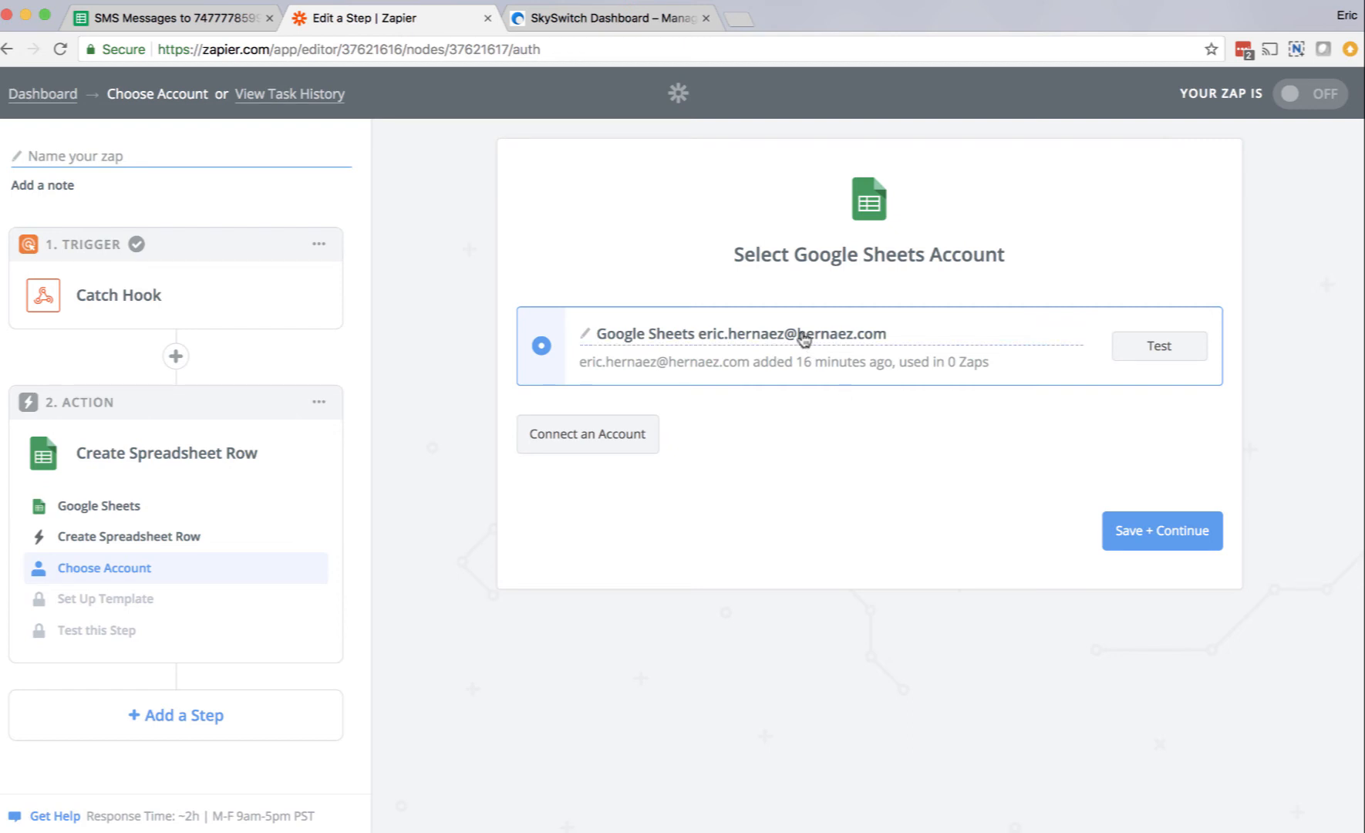
Step: Confirm the connected Google Sheets account, then select the SMS Messages spreadsheet and its Sheet1 worksheet for the new row
left_click(1153, 534)
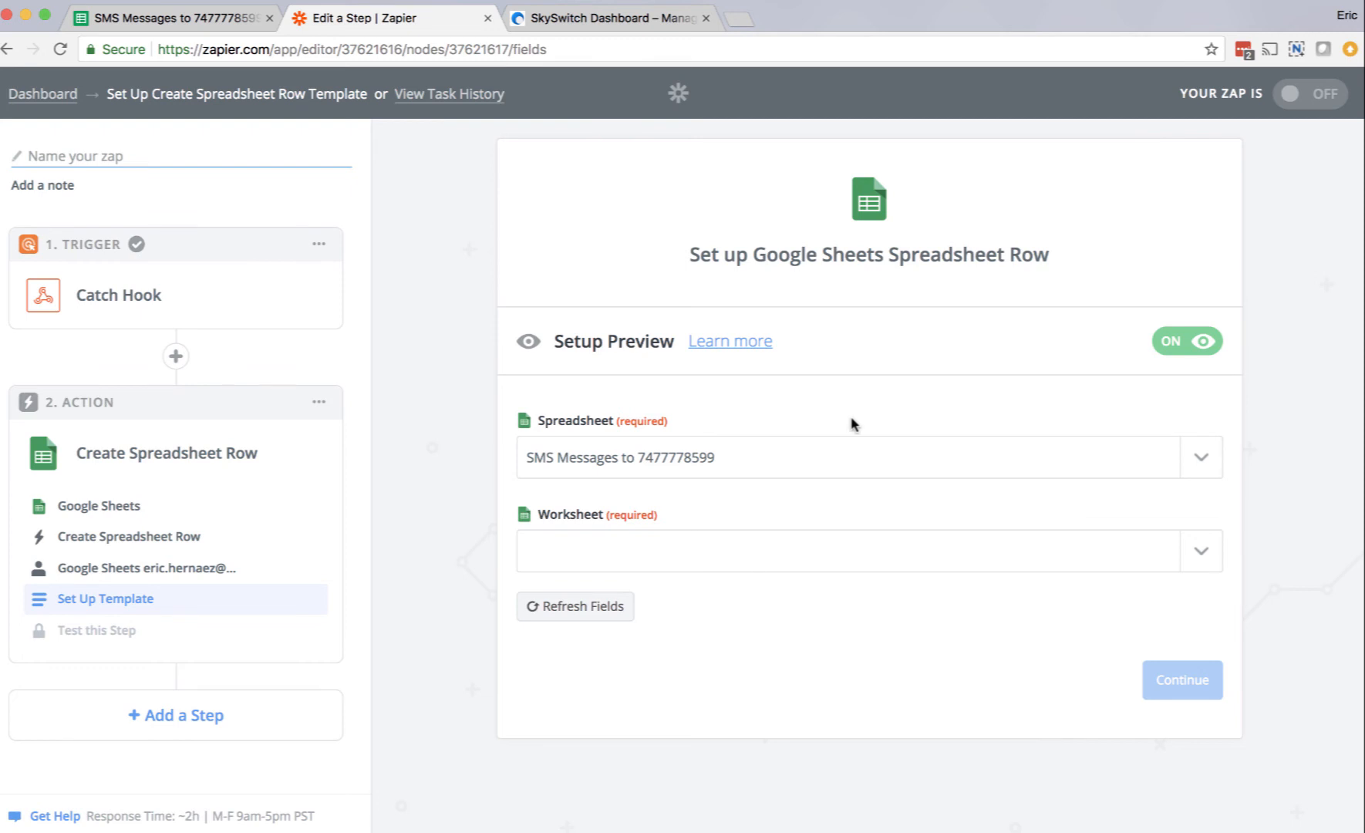
left_click(821, 560)
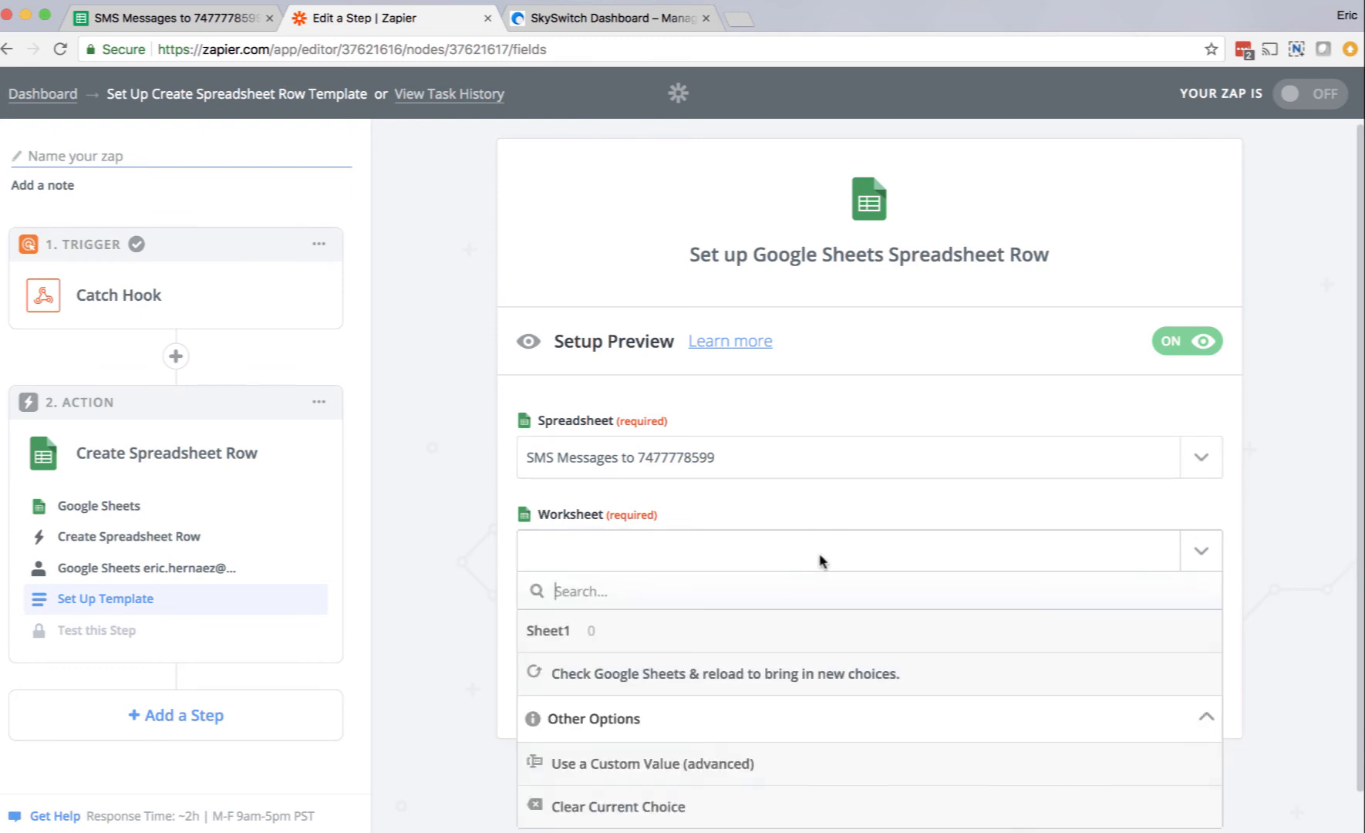
left_click(760, 642)
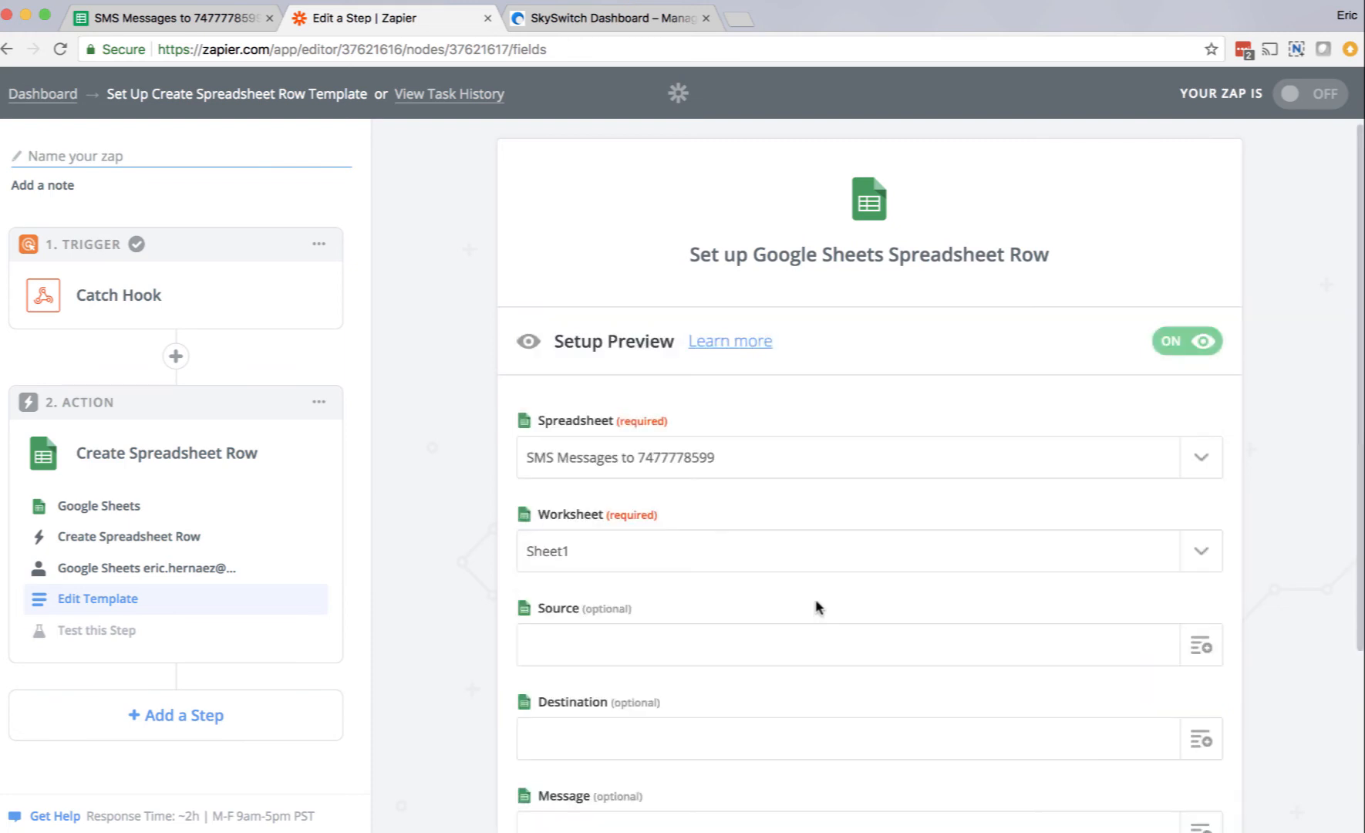
Step: Map the Source column of the spreadsheet row to the webhook's Source field
scroll(854, 566, "down", 3)
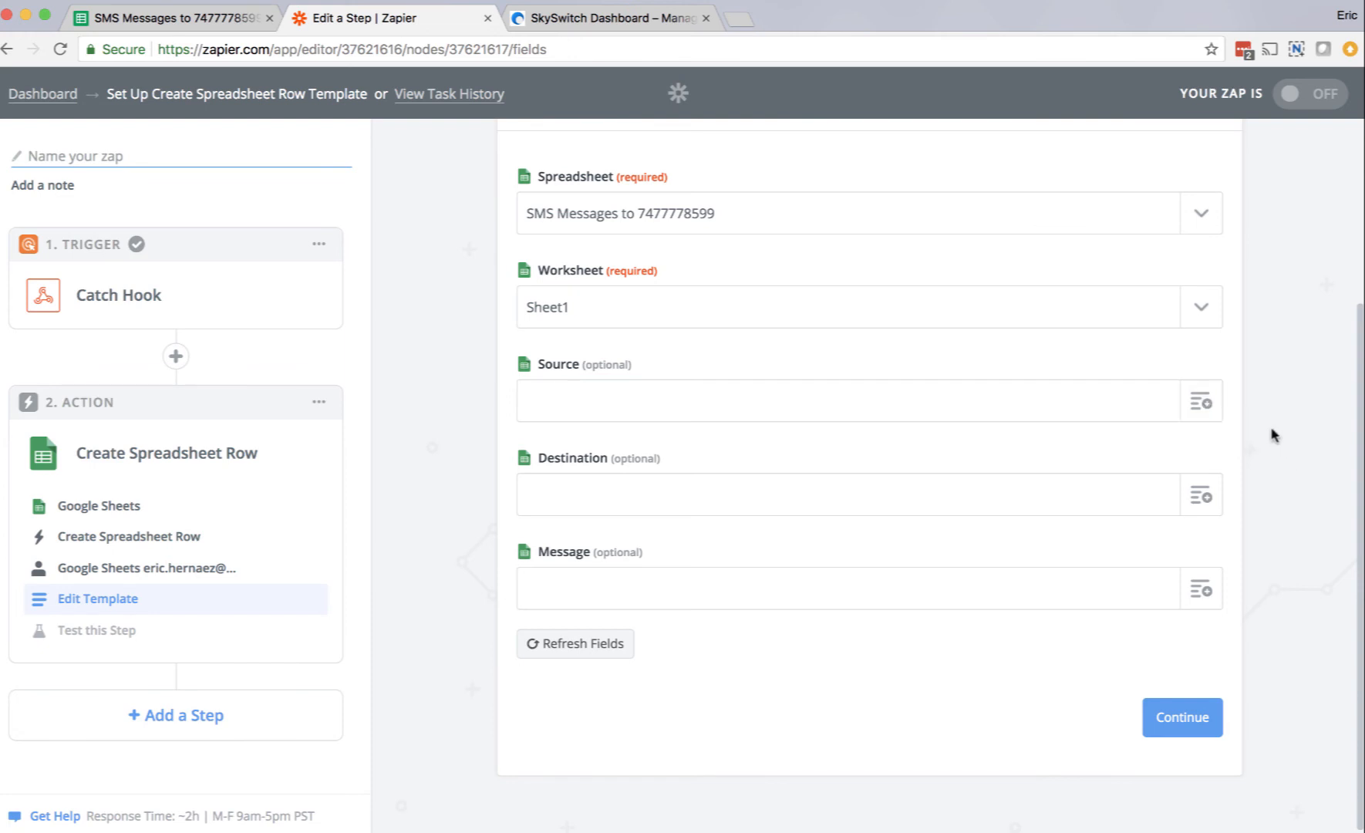
left_click(1201, 402)
scroll(1076, 584, "down", 2)
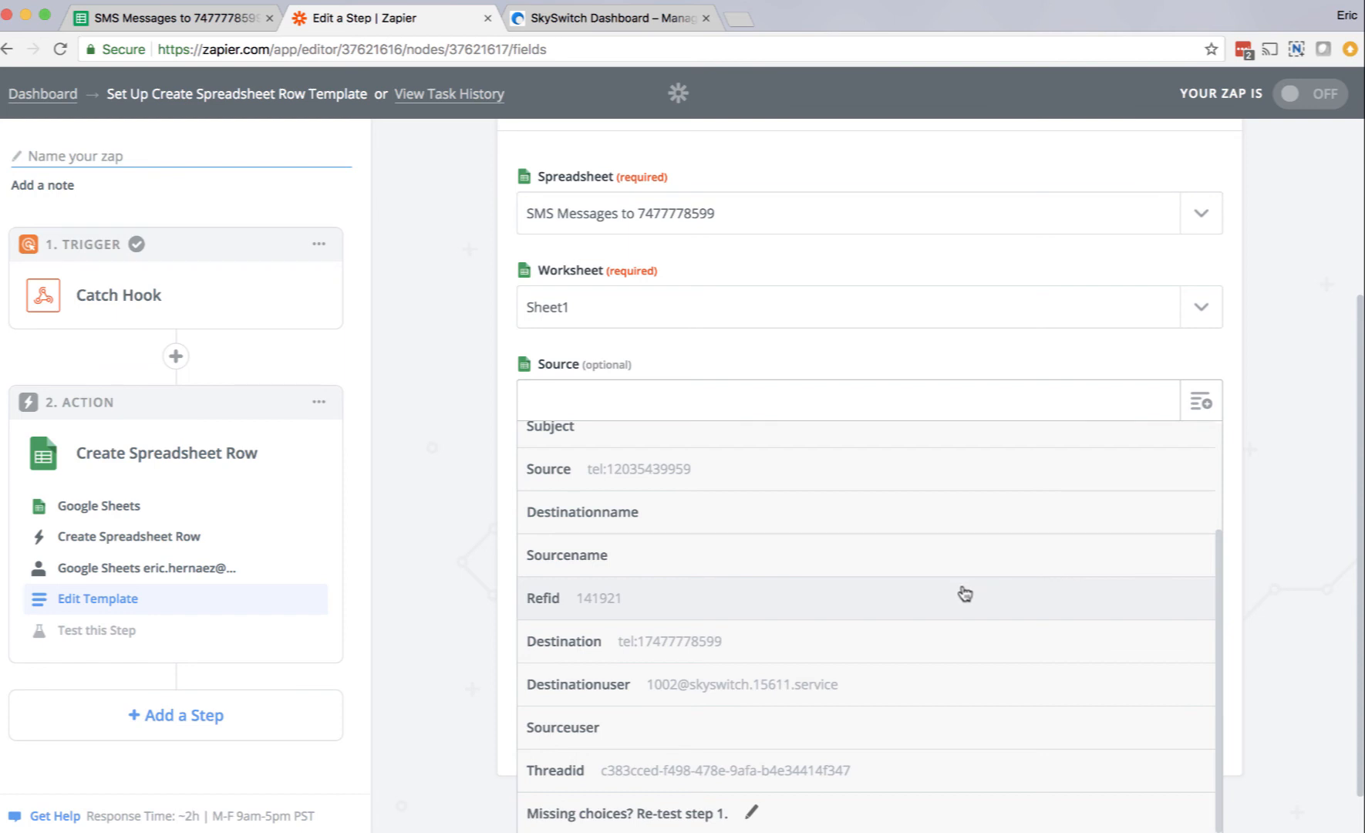
left_click(636, 473)
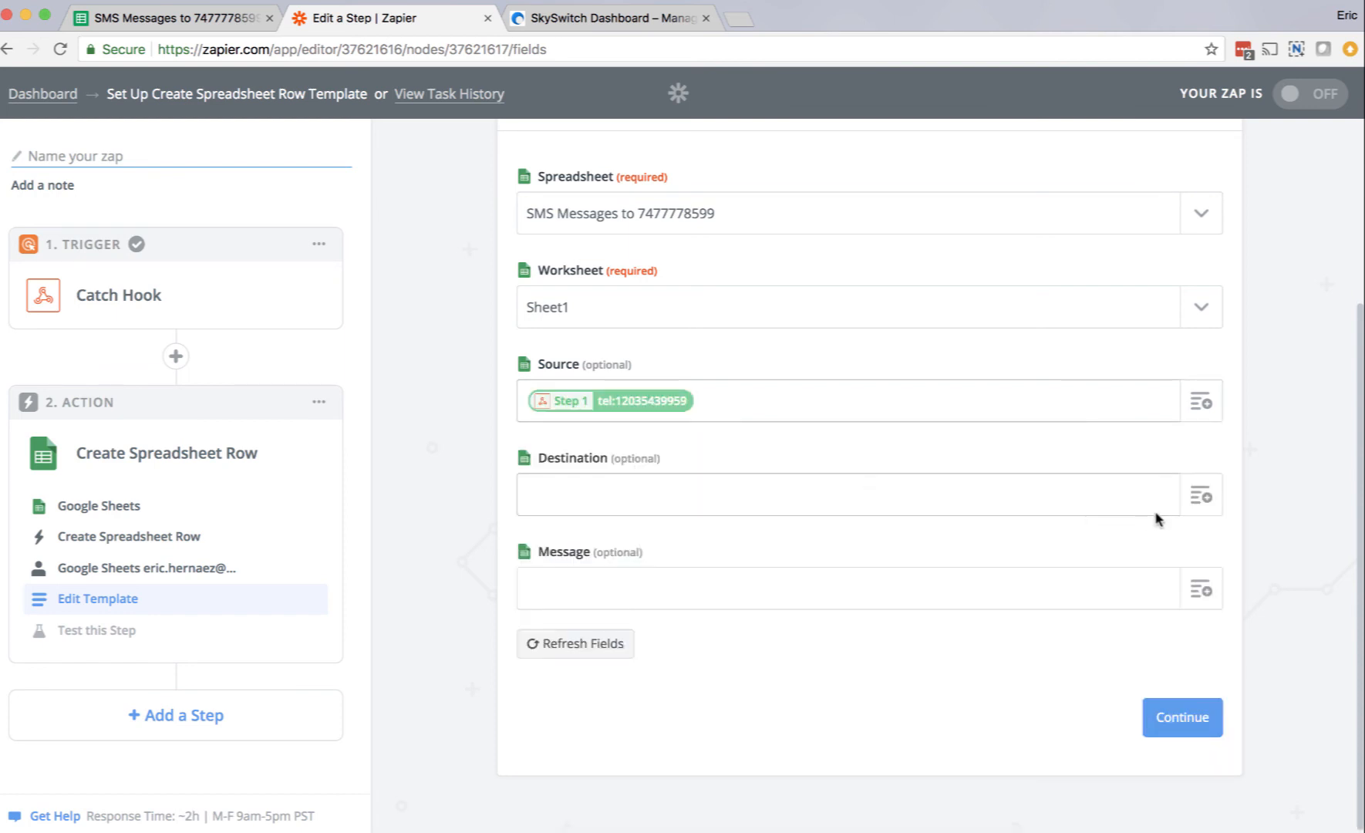
Step: Map the Destination column of the spreadsheet row to the webhook's Destination field
left_click(1209, 500)
scroll(1070, 613, "down", 5)
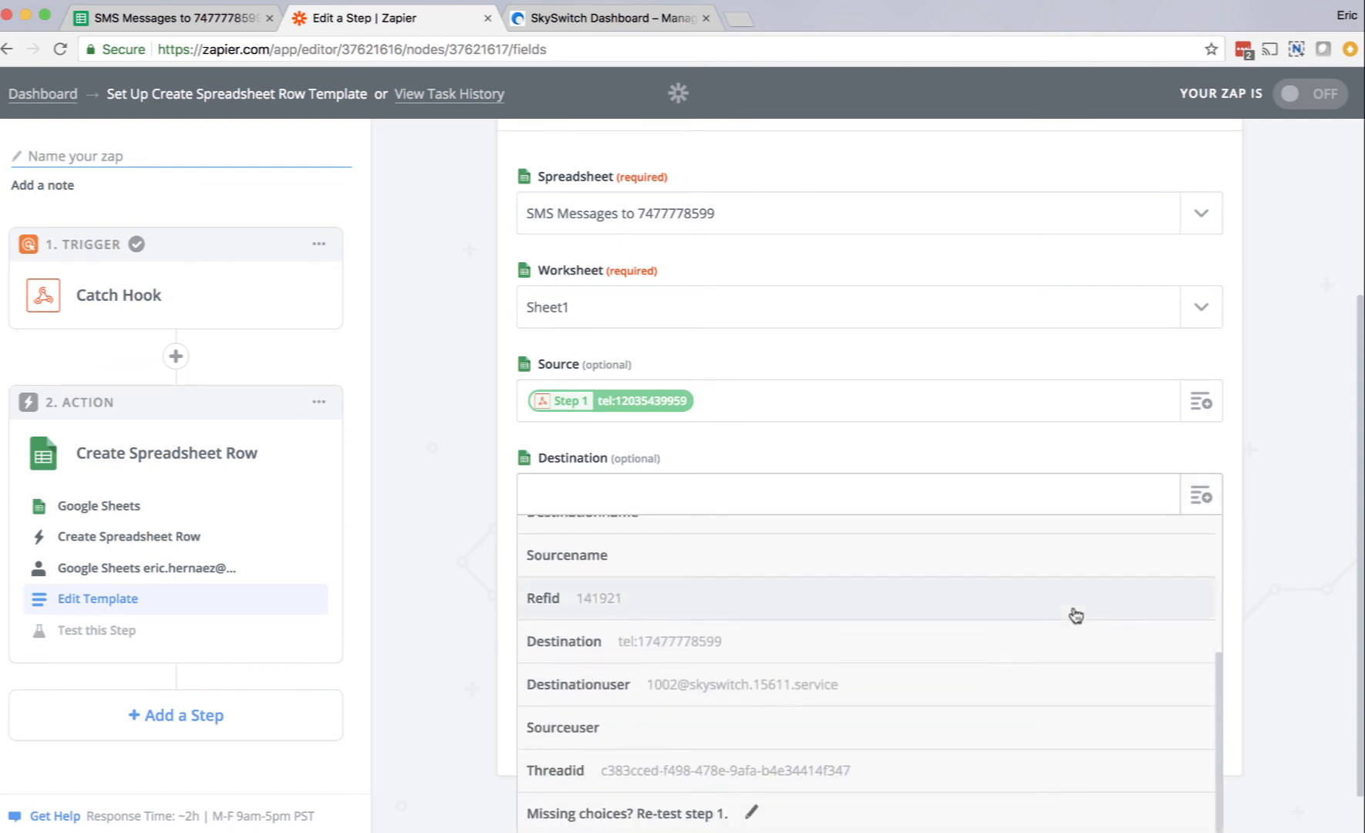
scroll(1071, 614, "up", 3)
scroll(1074, 615, "down", 1)
scroll(1074, 613, "down", 1)
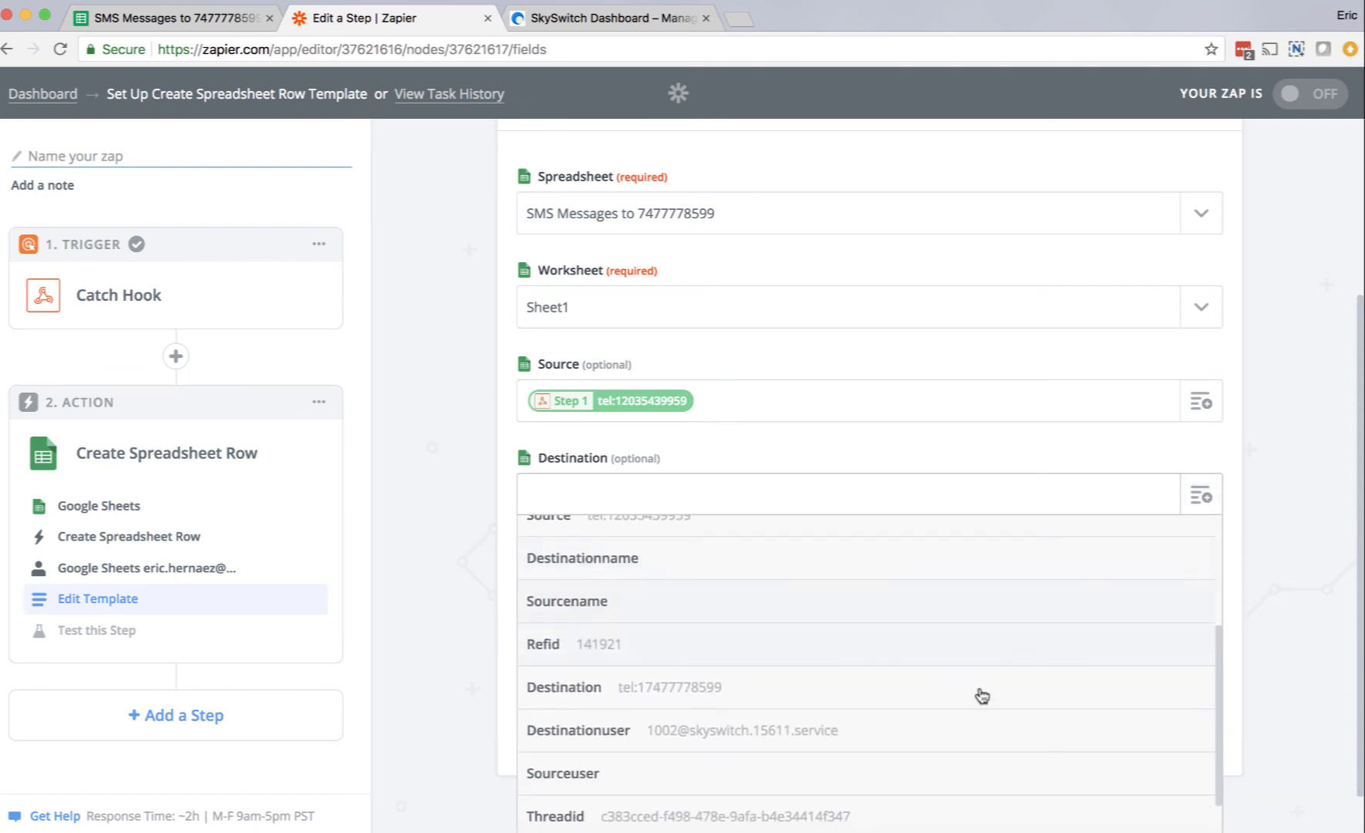
scroll(872, 679, "up", 1)
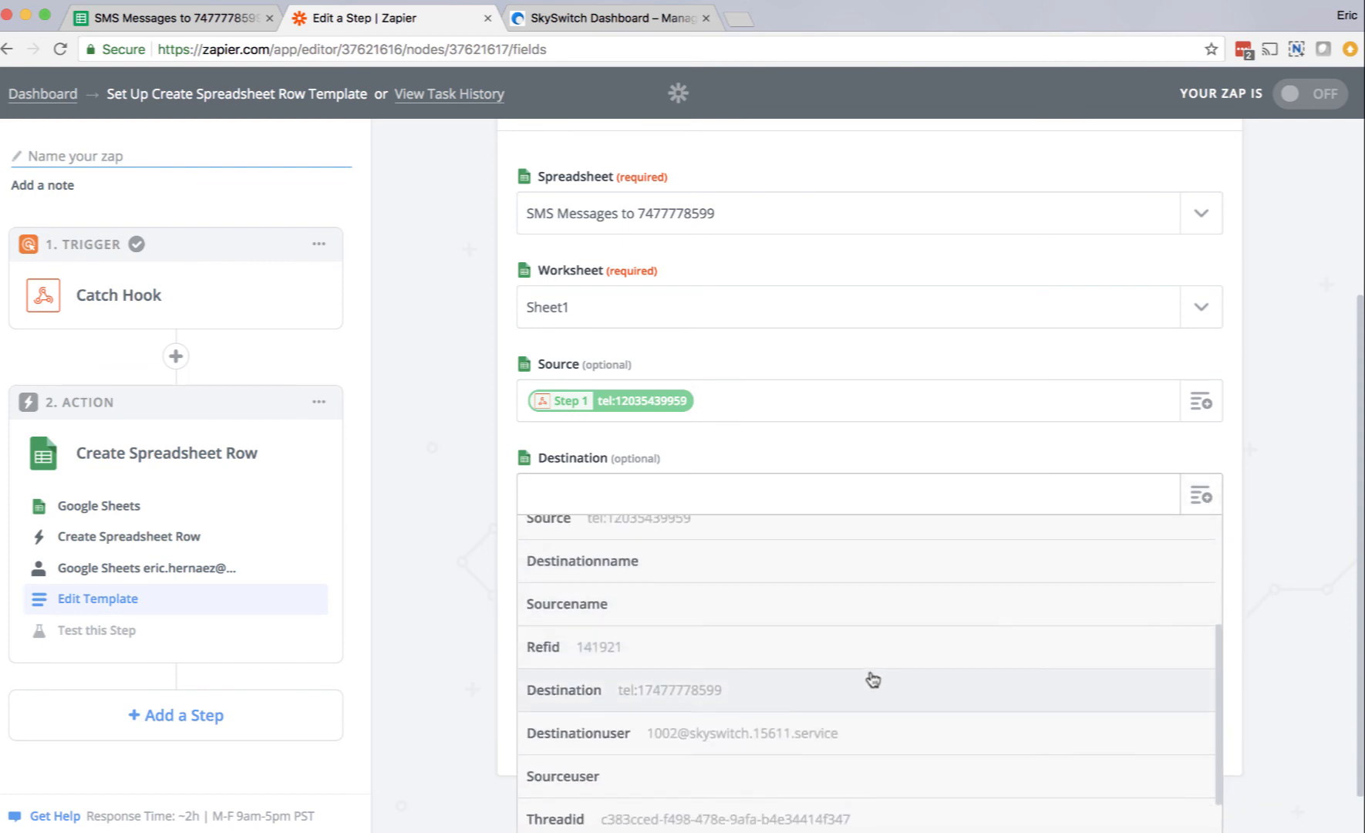
left_click(872, 679)
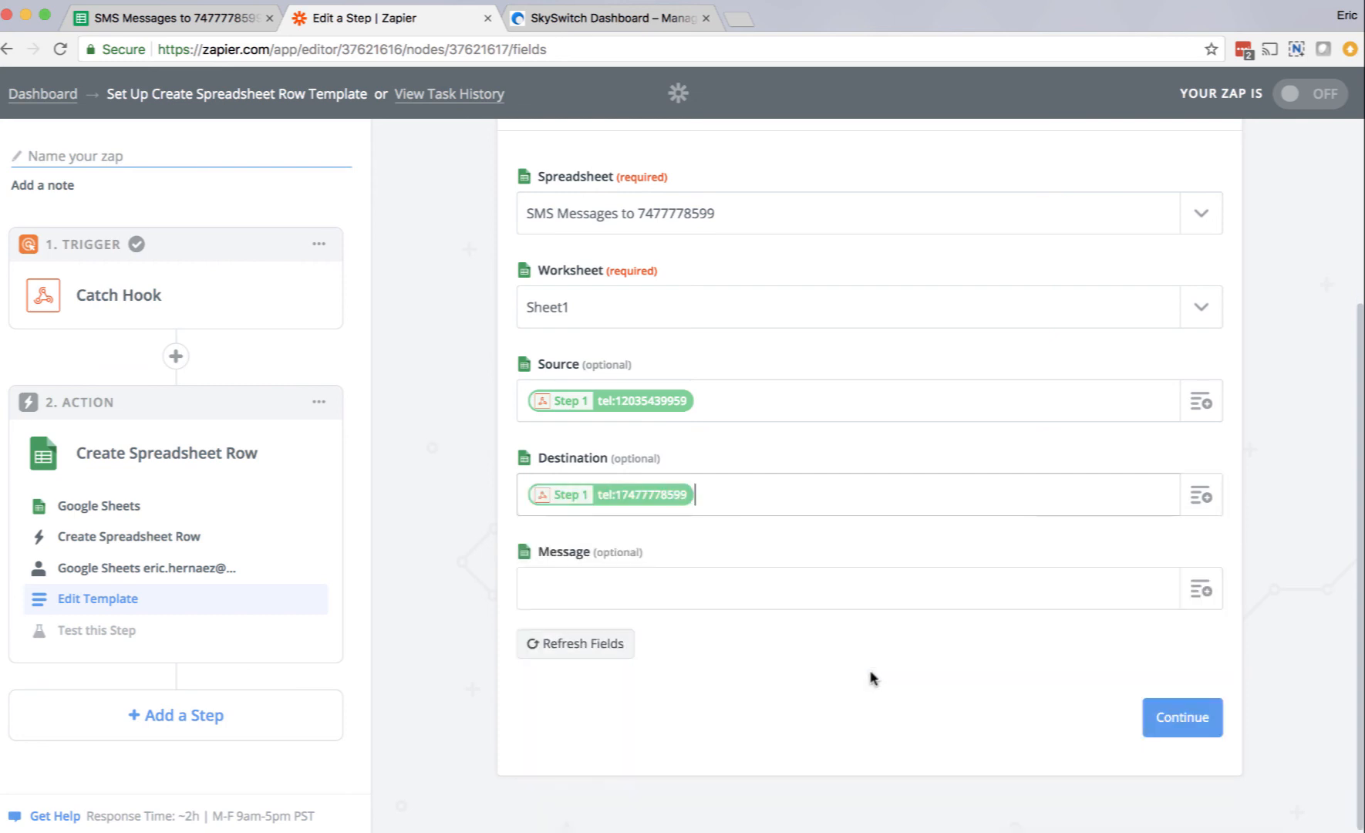
Step: Map the Message column to the webhook's message text and continue to the action's test stage
left_click(1215, 595)
left_click(893, 720)
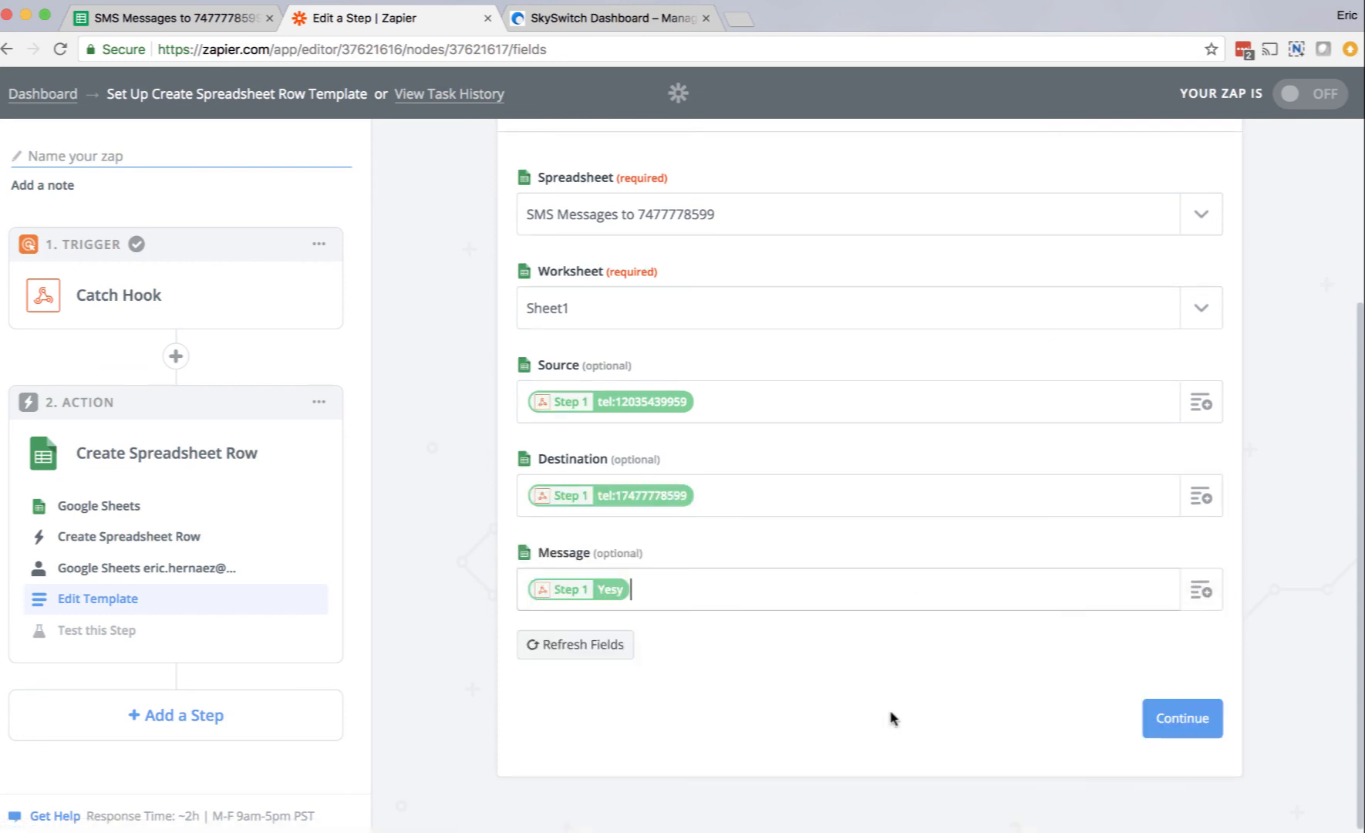
left_click(1179, 718)
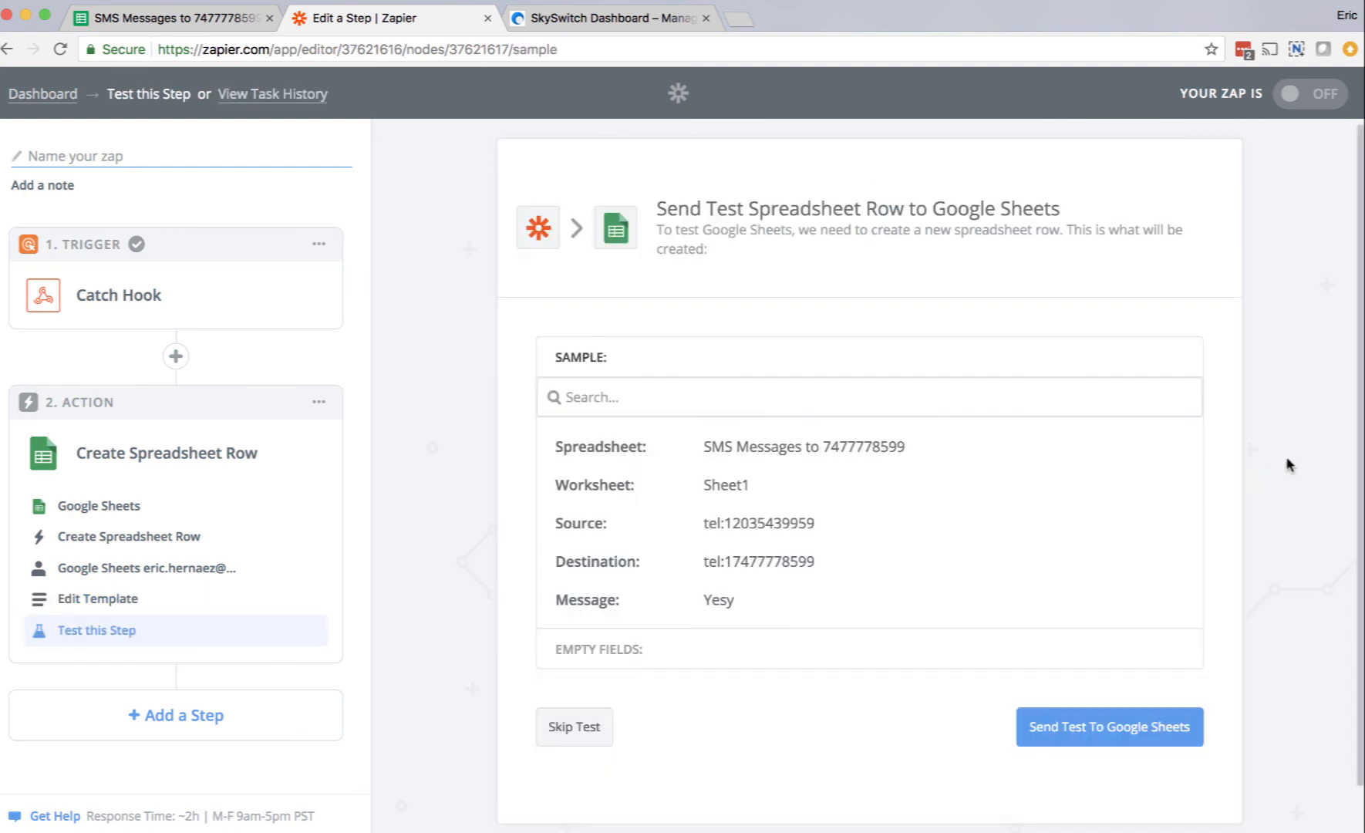
Step: Send the test row to Google Sheets and check it in the SMS Messages spreadsheet
scroll(1296, 462, "down", 1)
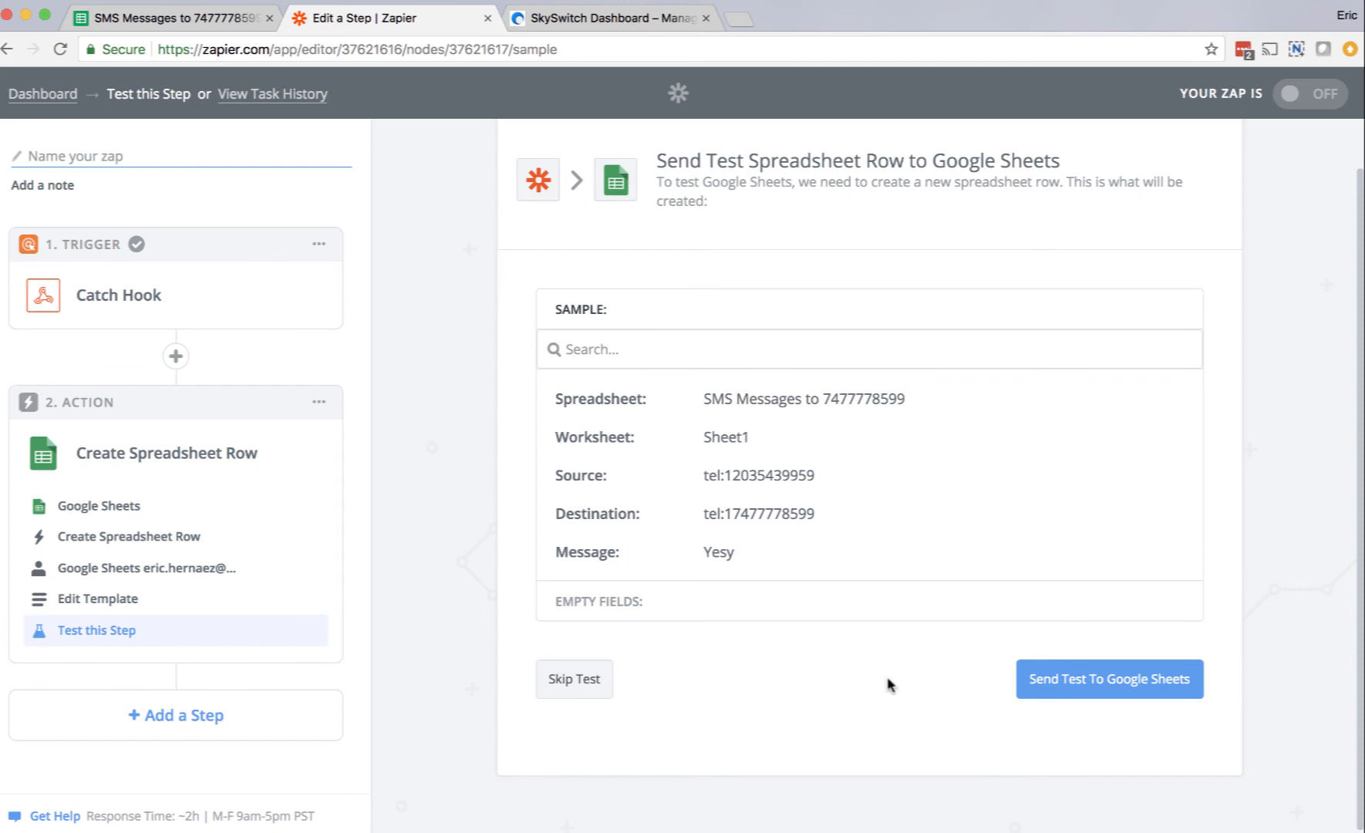
left_click(1105, 686)
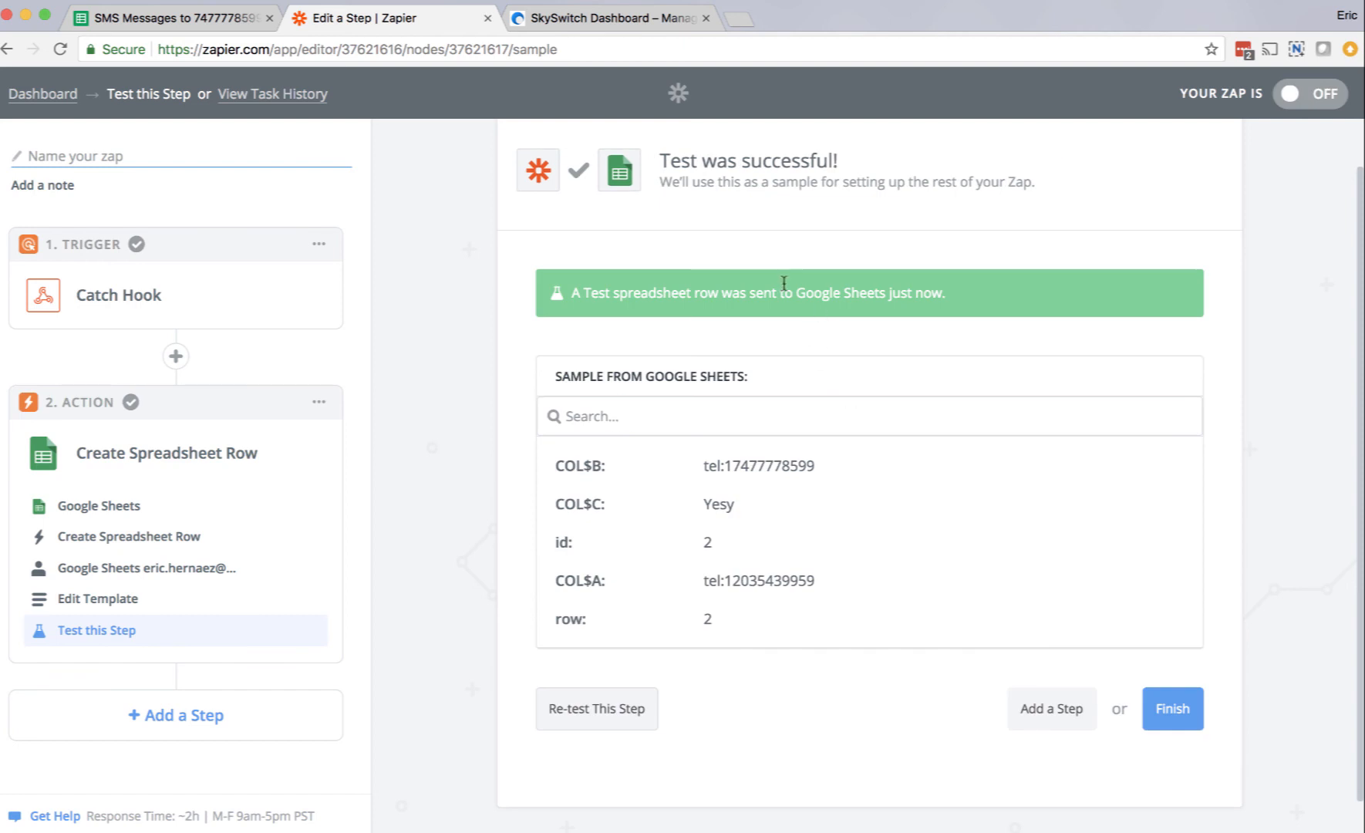
left_click(152, 21)
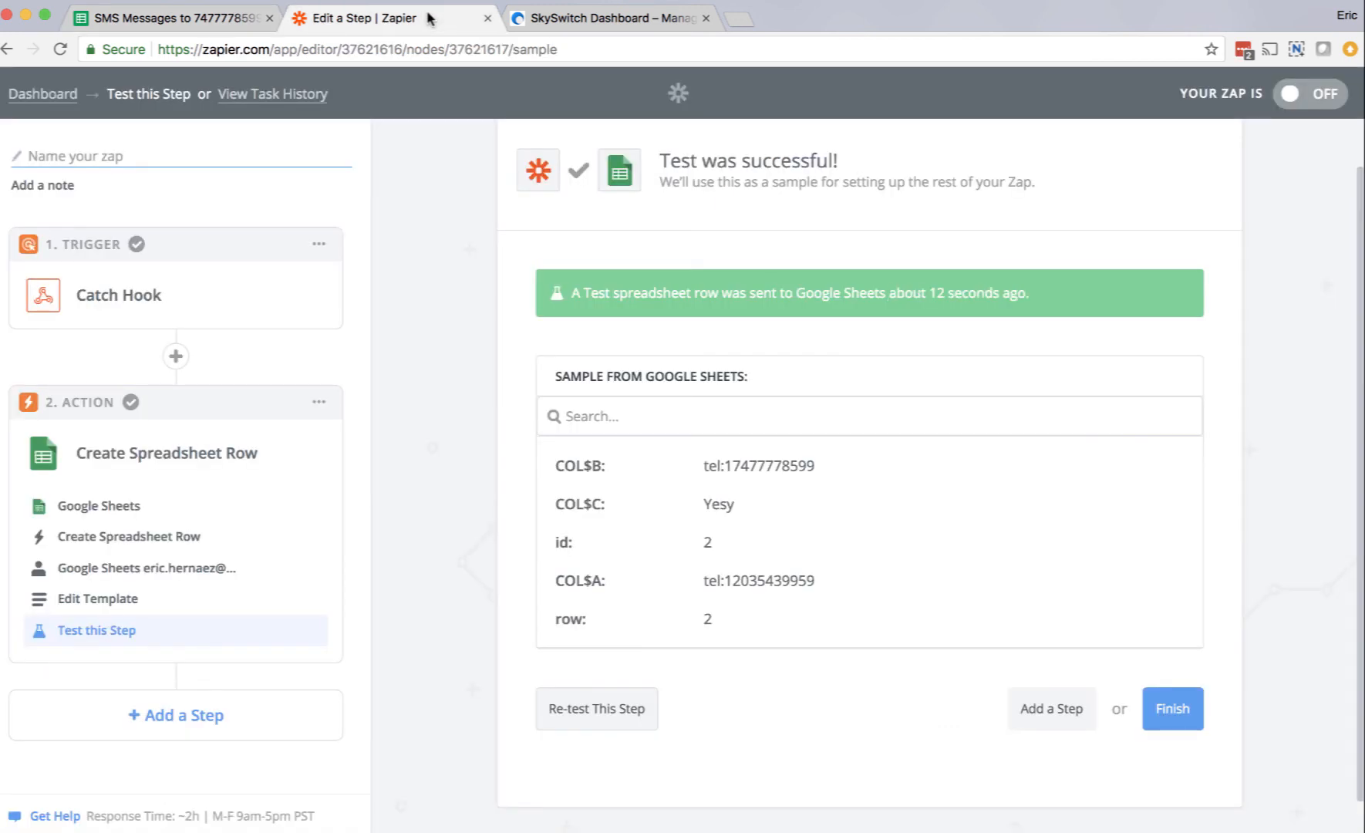
Step: Return to Zapier, finish the setup, name the Zap "SMS Messages to" followed by the destination phone number, and turn it on
left_click(430, 17)
left_click(1173, 708)
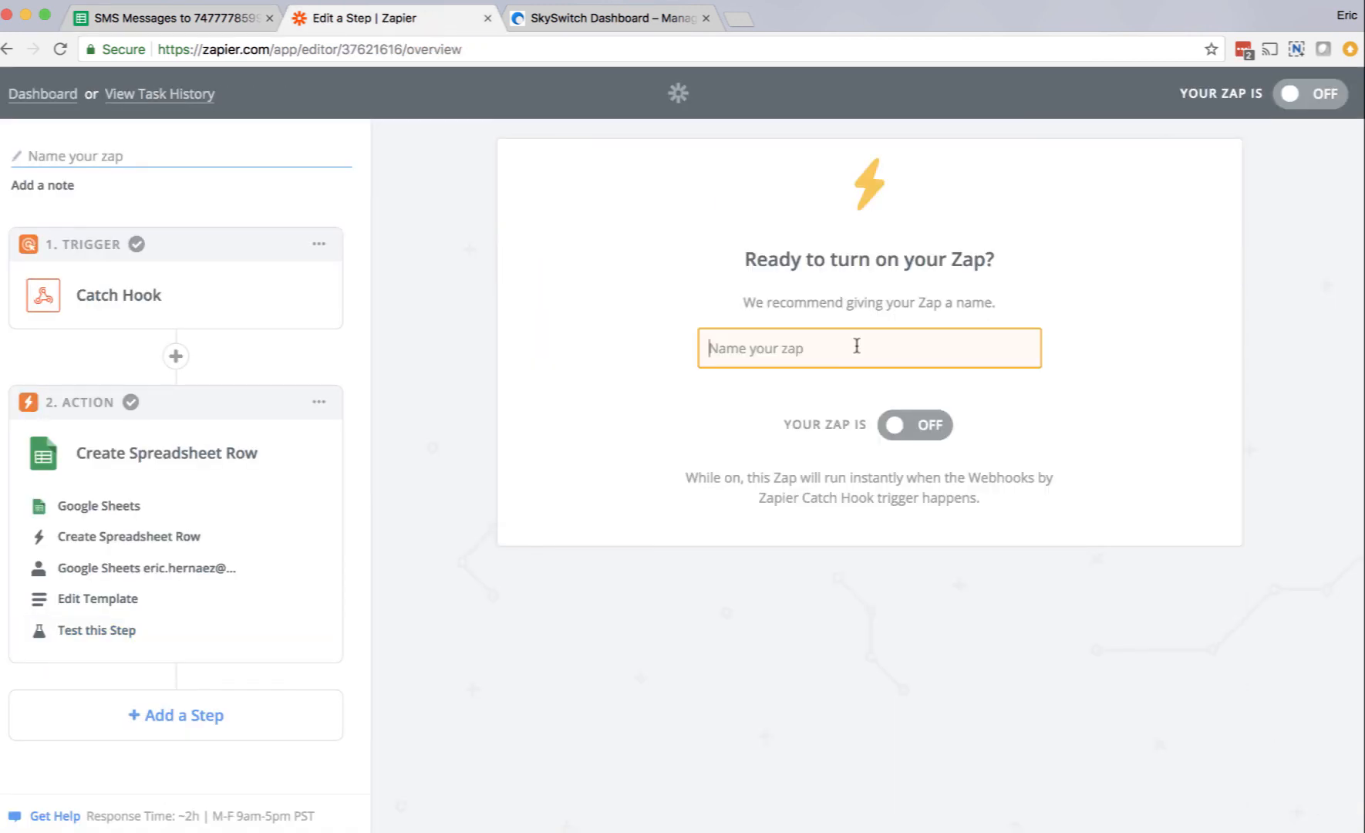
type("SMS M")
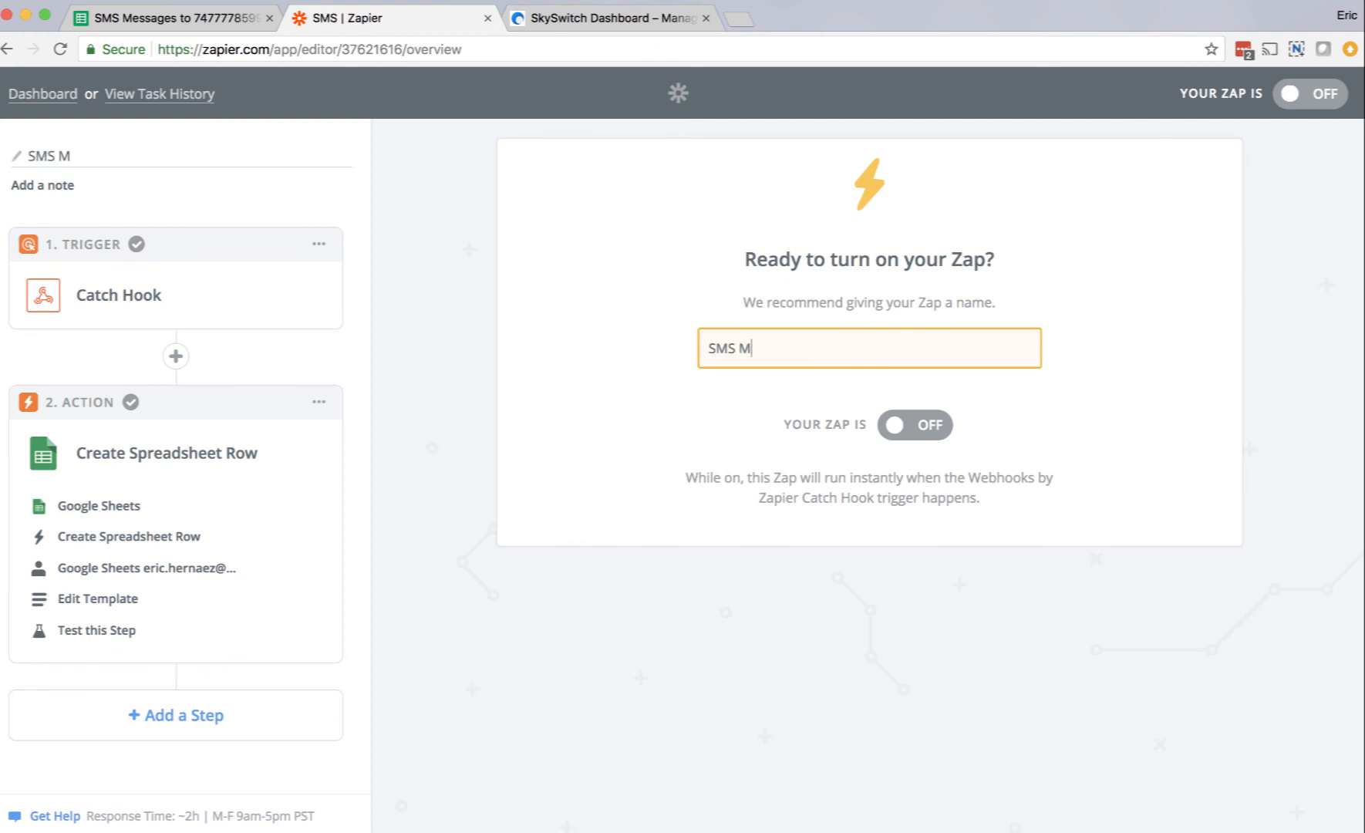
type("essages to ")
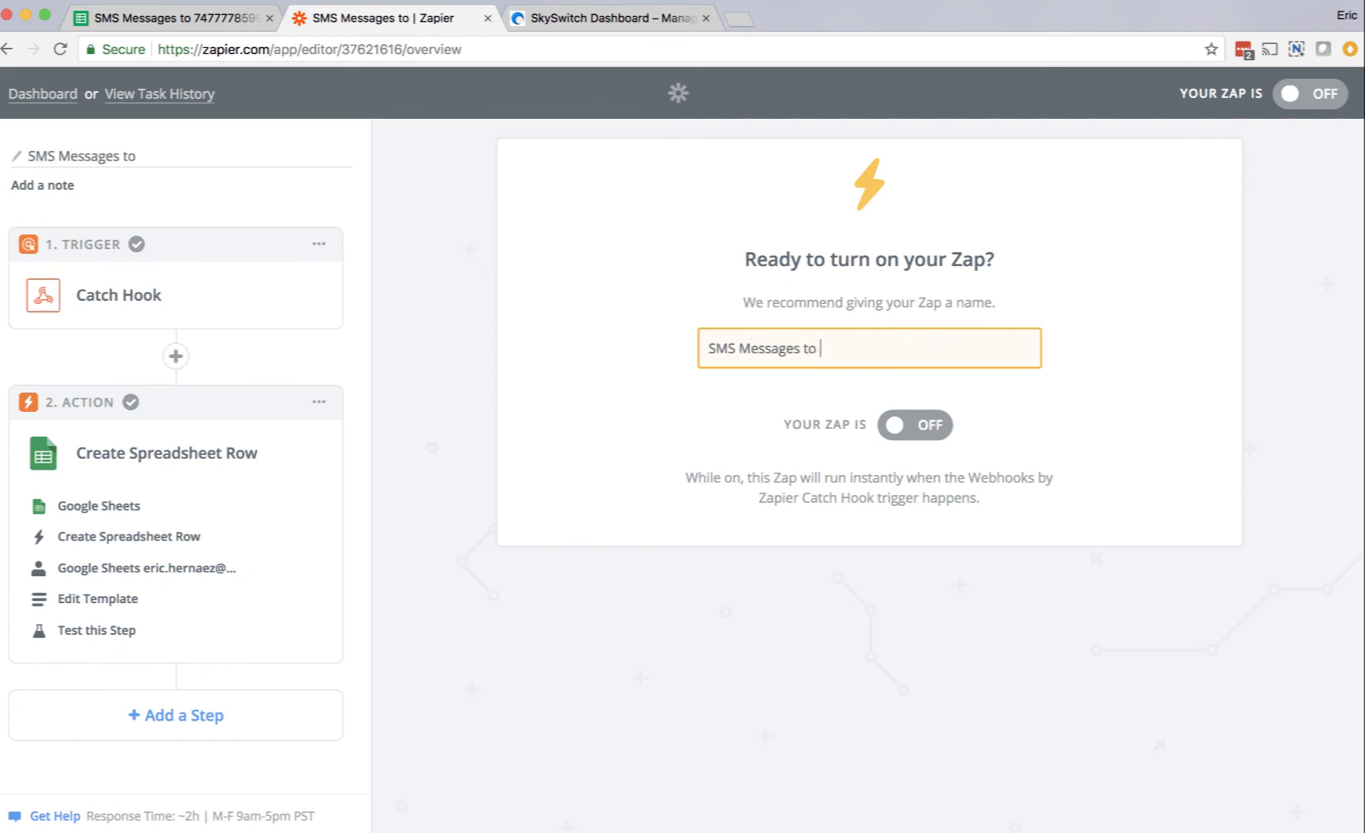
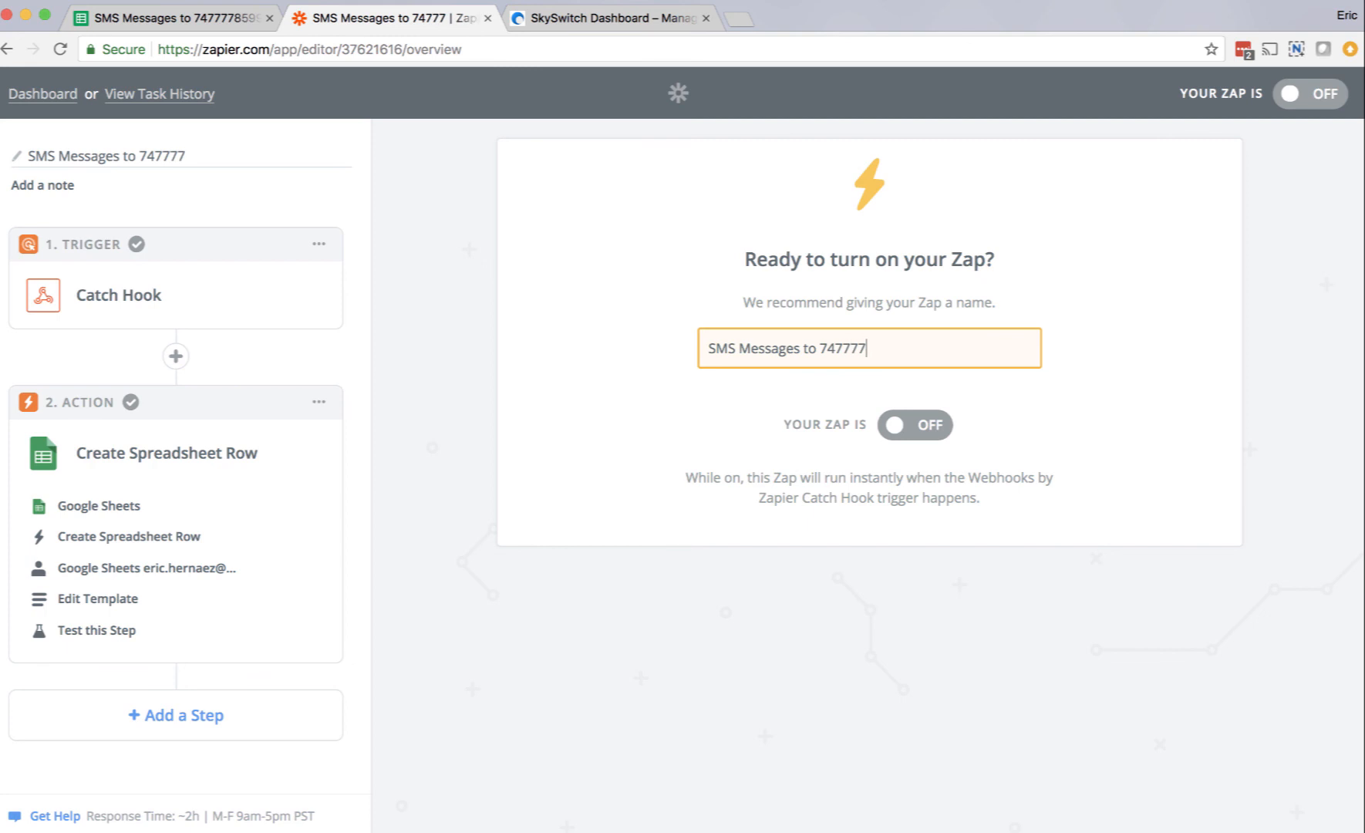
left_click(936, 430)
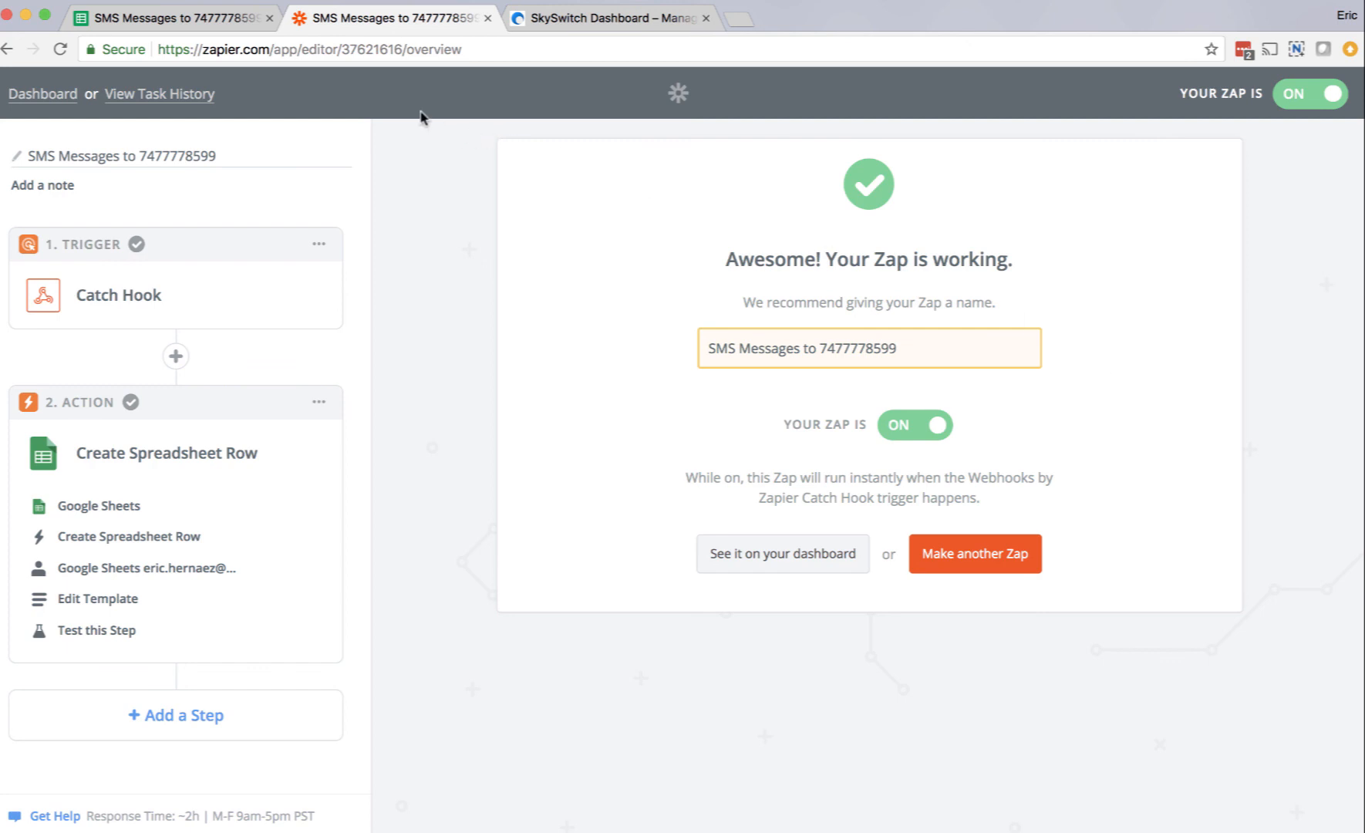
Step: Switch to the SMS Messages spreadsheet in Google Sheets
left_click(168, 17)
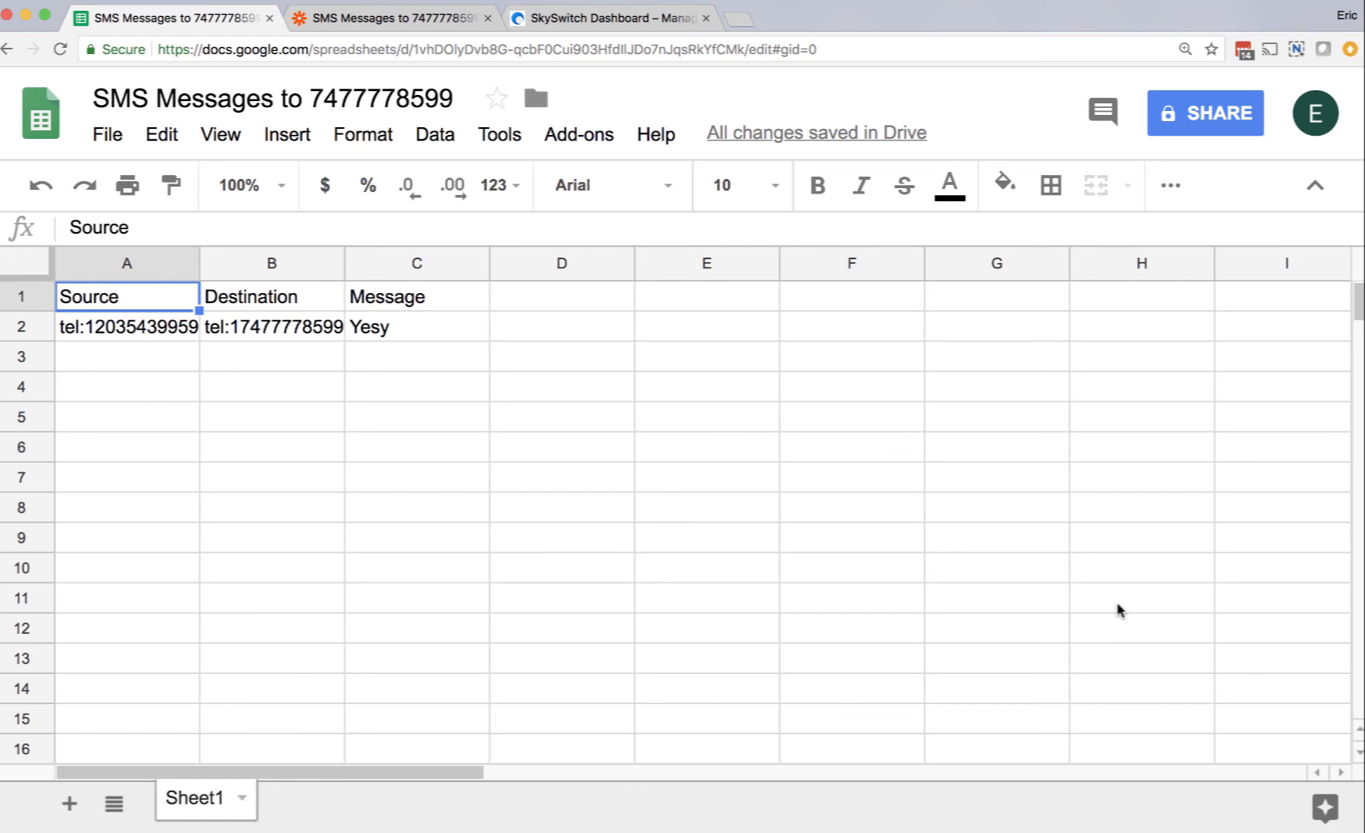